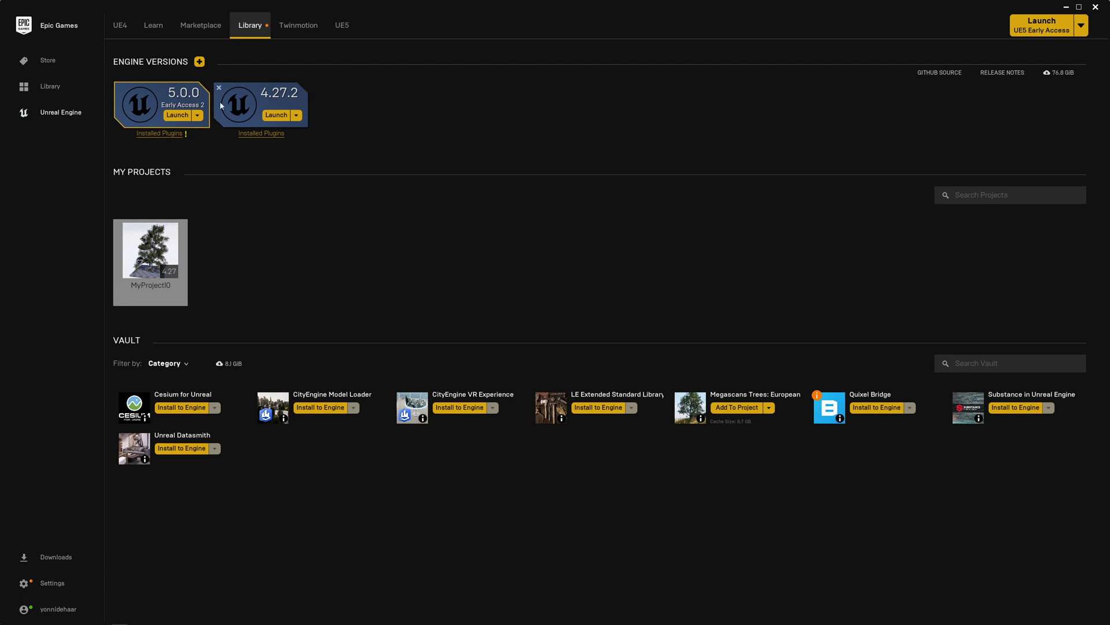
left_click(505, 298)
left_click(144, 252)
left_click(307, 253)
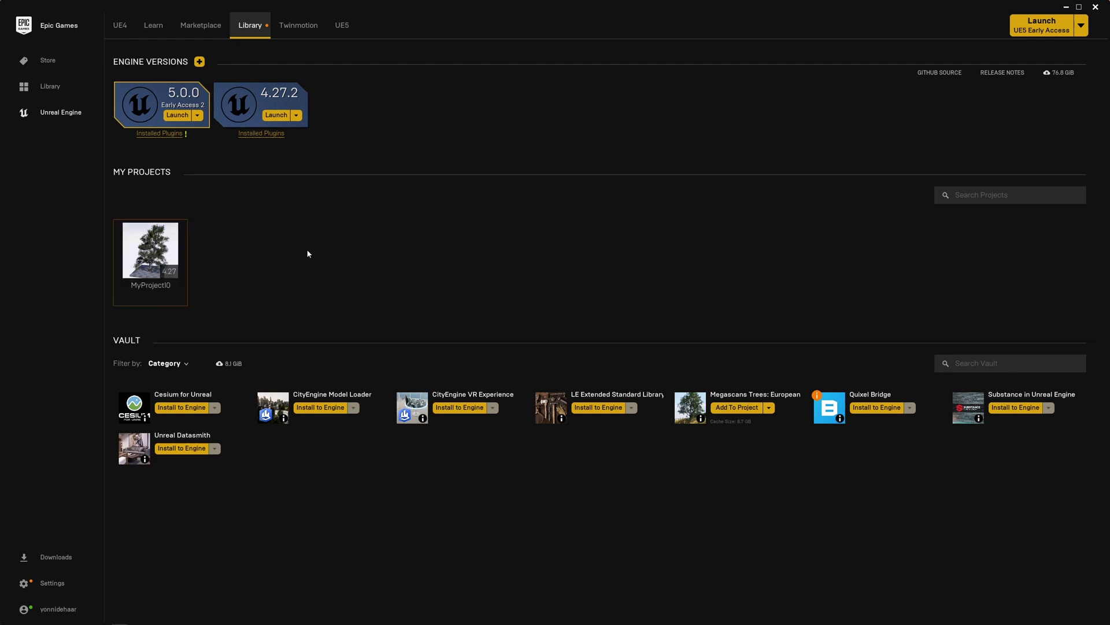
left_click(168, 247)
left_click(741, 407)
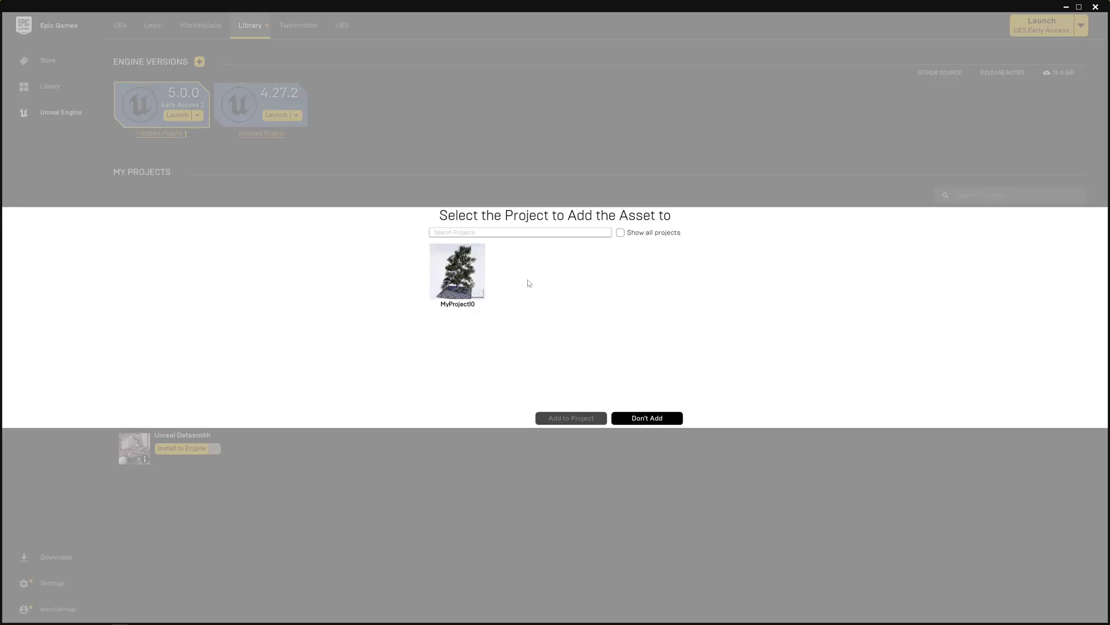
left_click(479, 306)
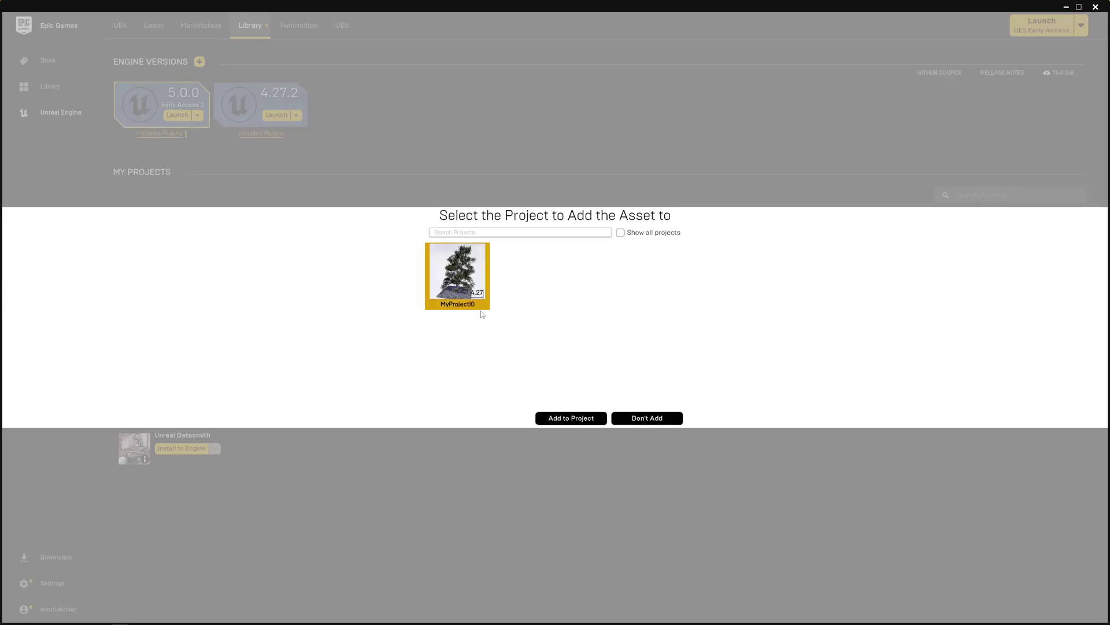
left_click(661, 418)
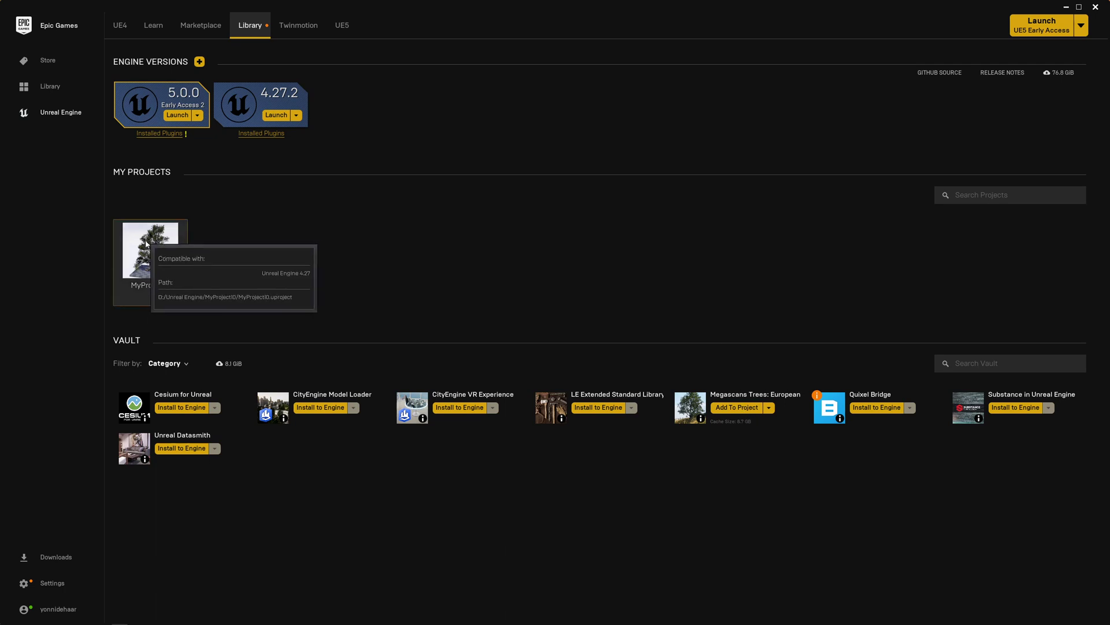
Step: Open MyProject10 in the Unreal Editor
left_click(147, 262)
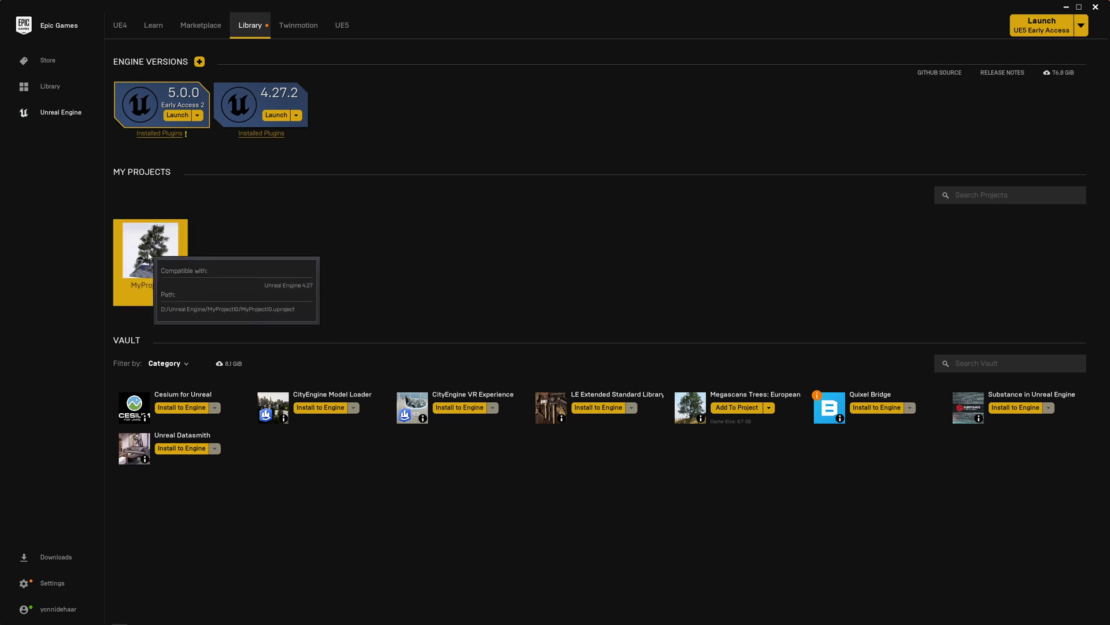
double_click(148, 257)
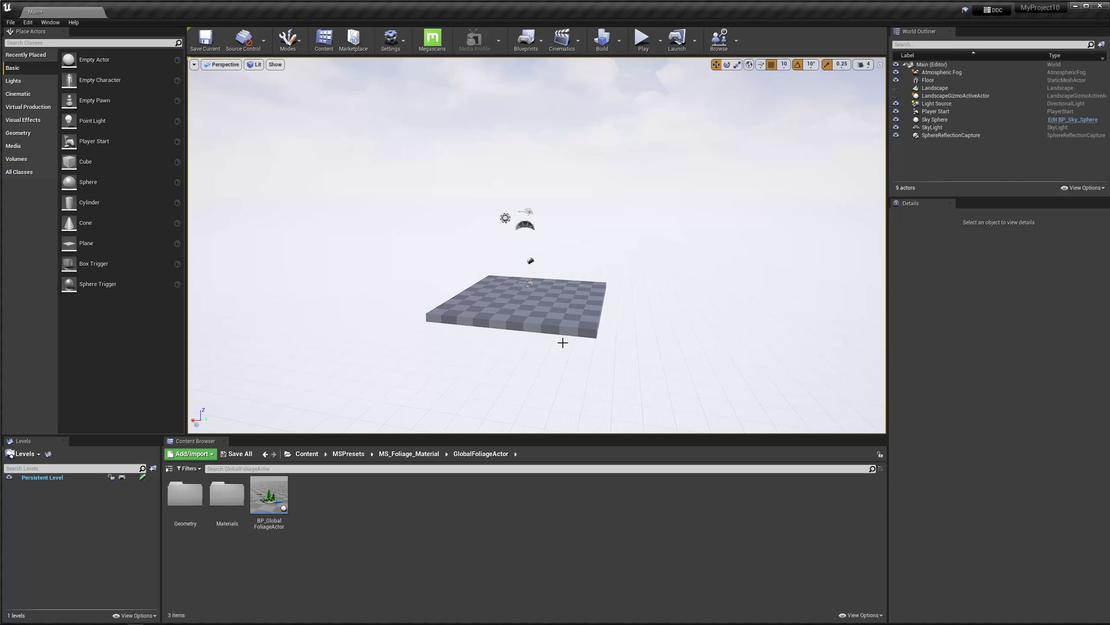
scroll(561, 340, "up", 10)
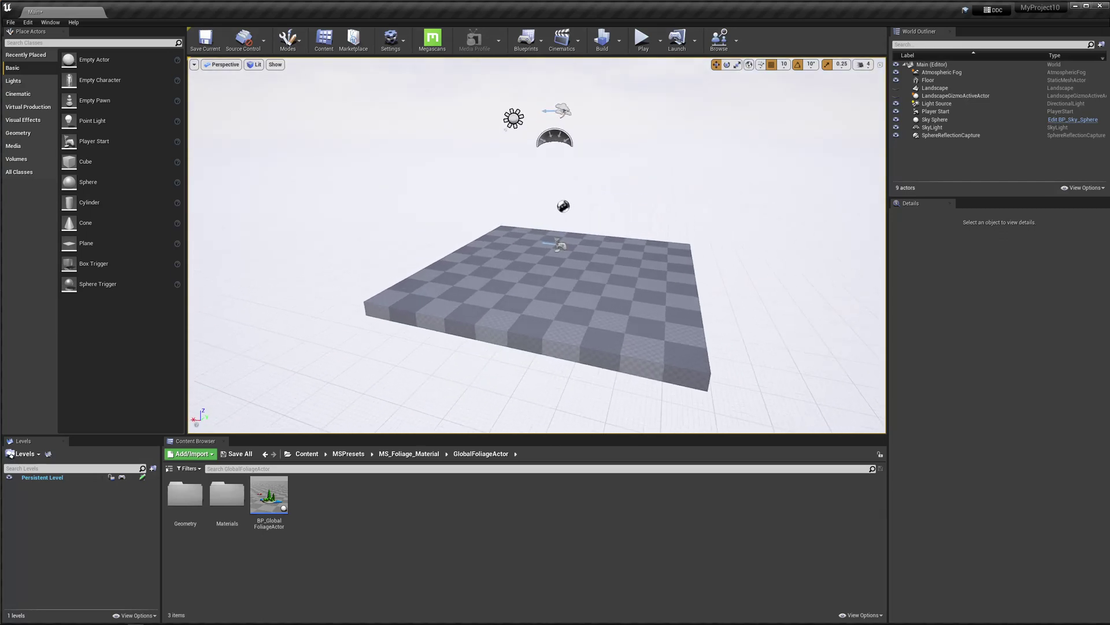
Step: Browse the project content to the BlackAlder > Geometry > SimpleWind folder
left_click(307, 454)
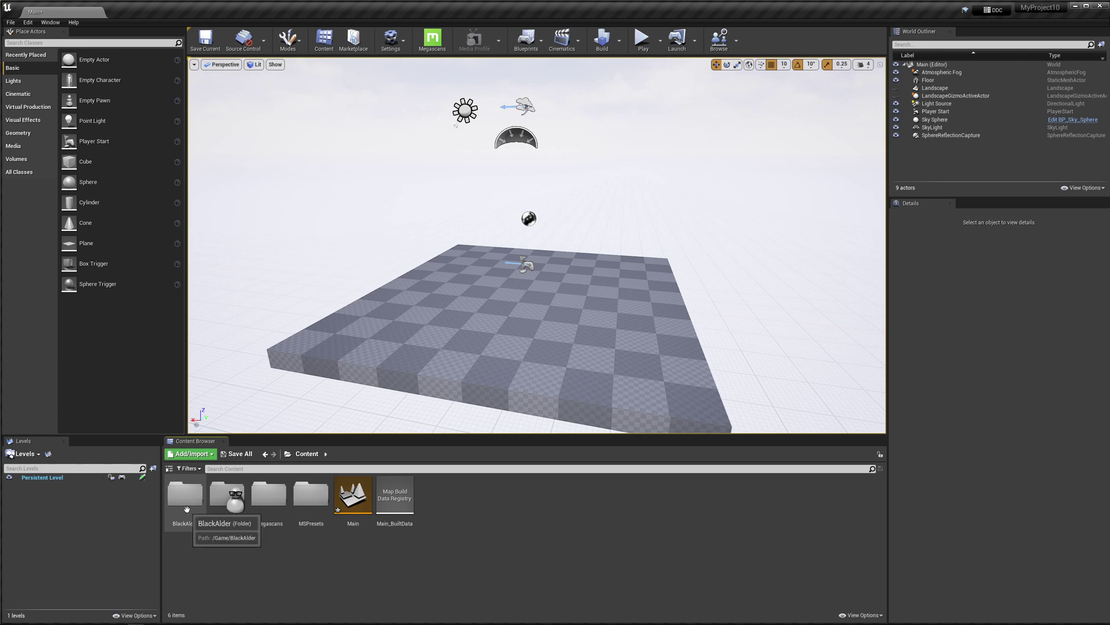
left_click(199, 499)
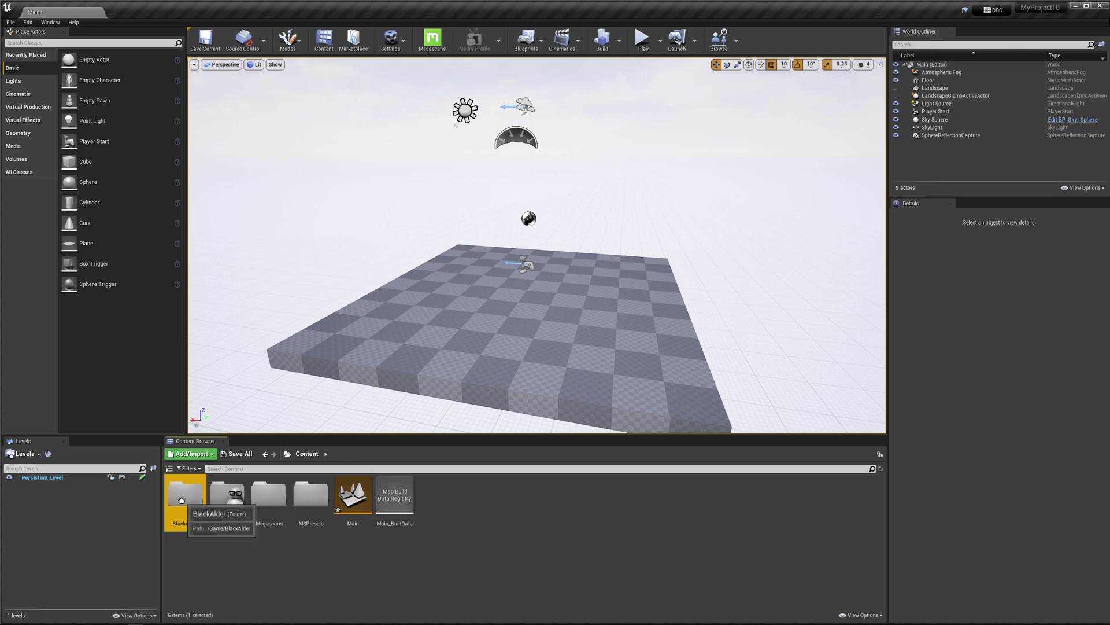
double_click(187, 499)
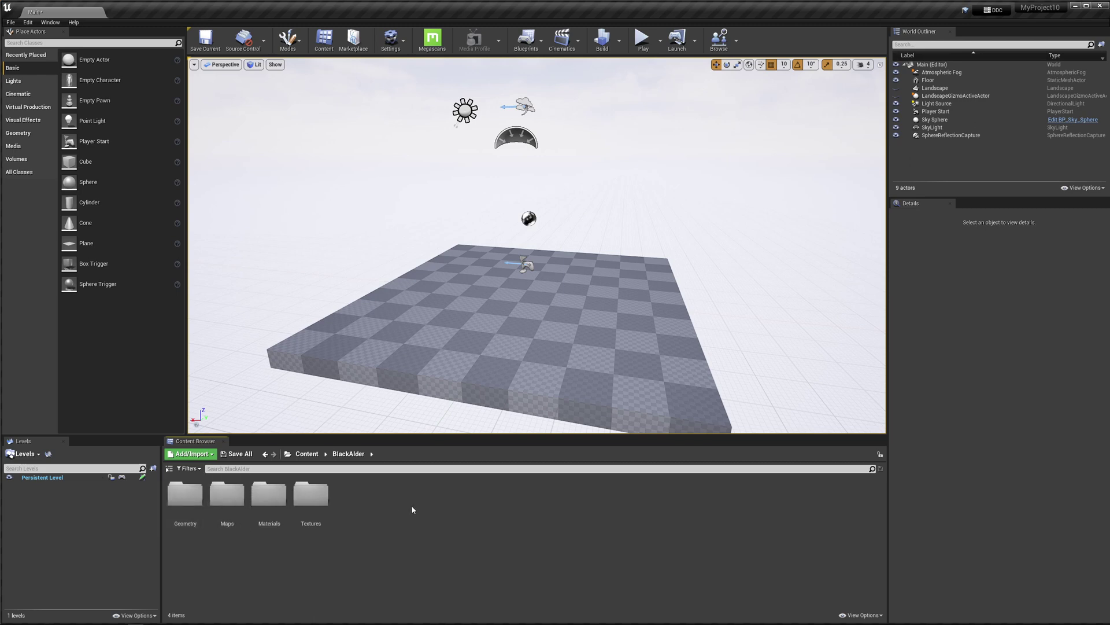
double_click(180, 499)
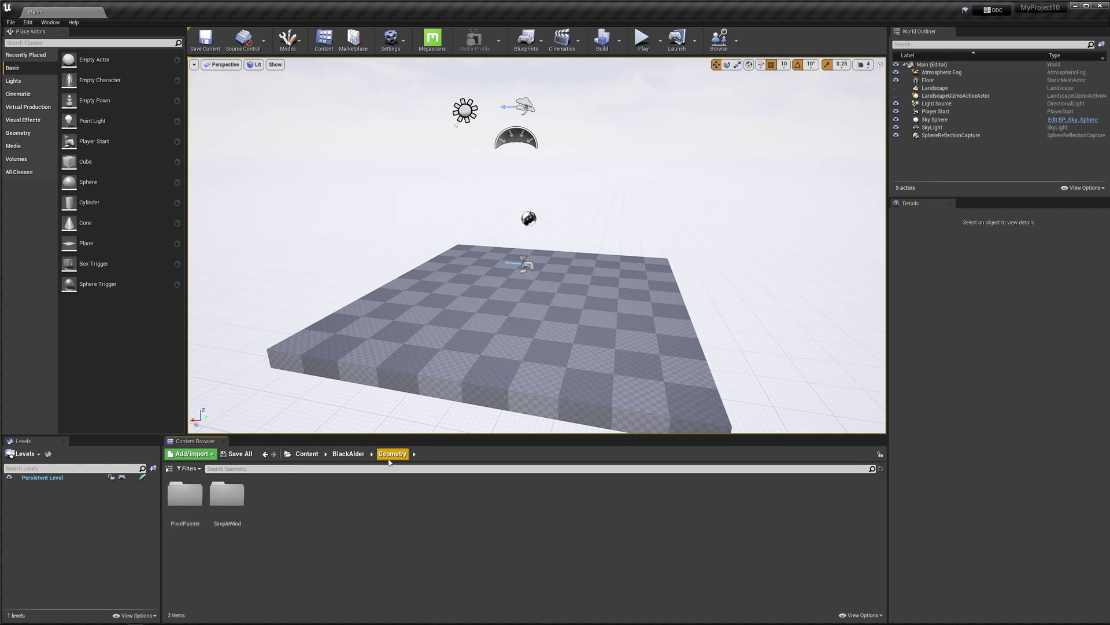
left_click(184, 496)
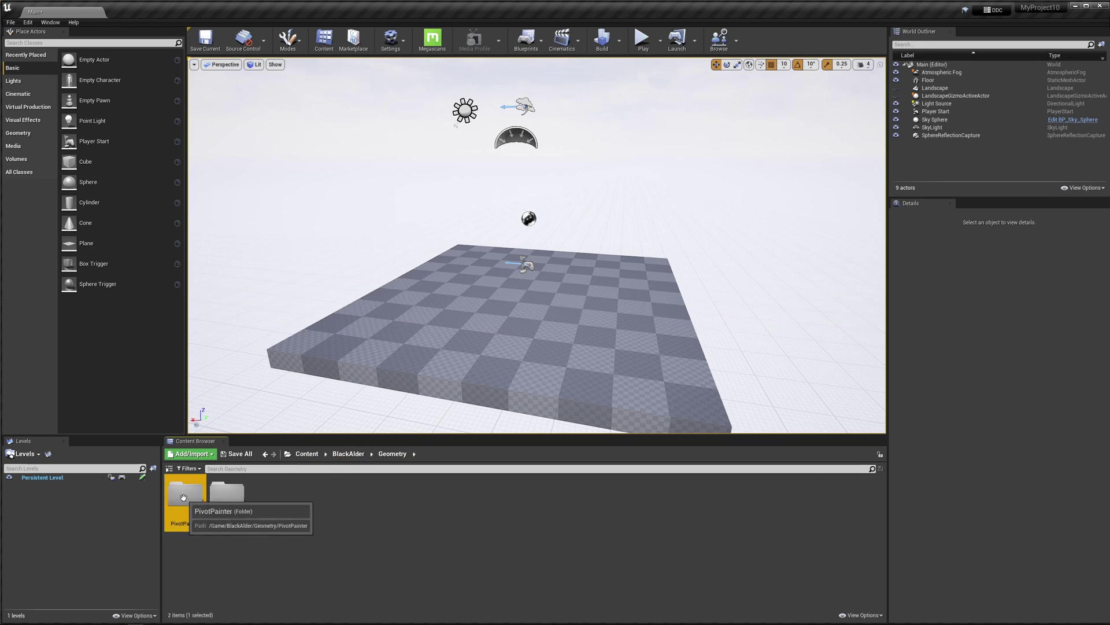
left_click(220, 498)
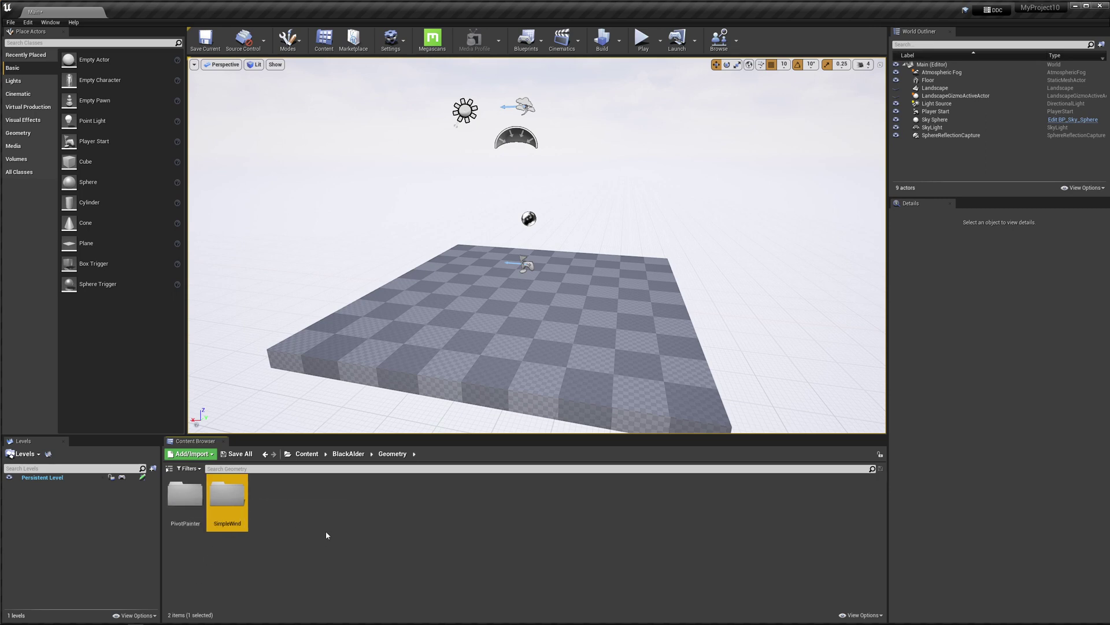
double_click(235, 500)
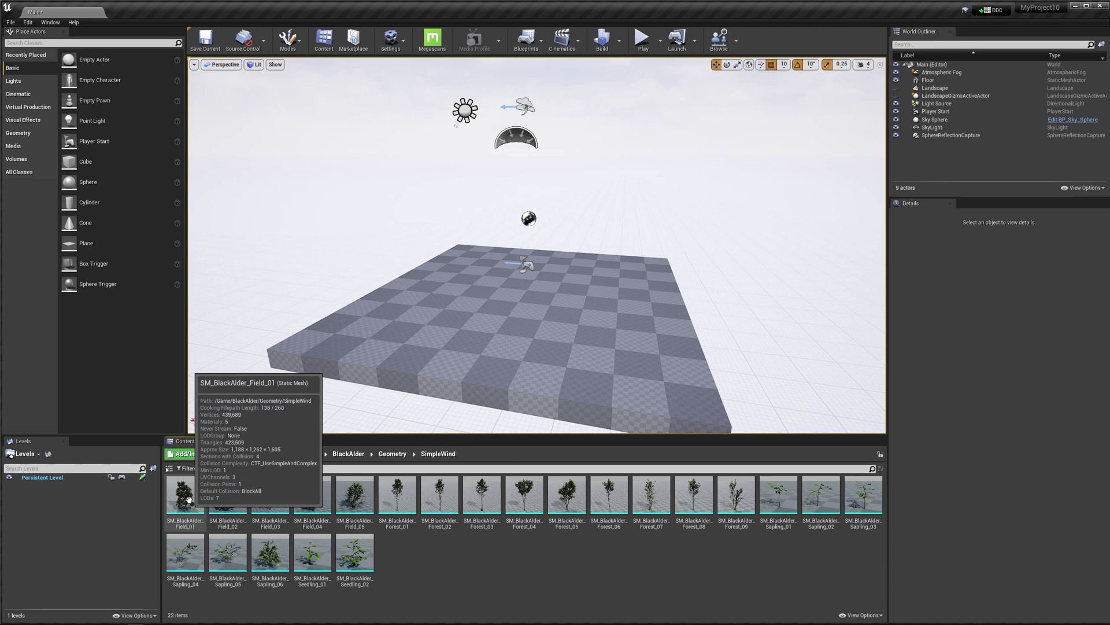
left_click(394, 456)
left_click(231, 503)
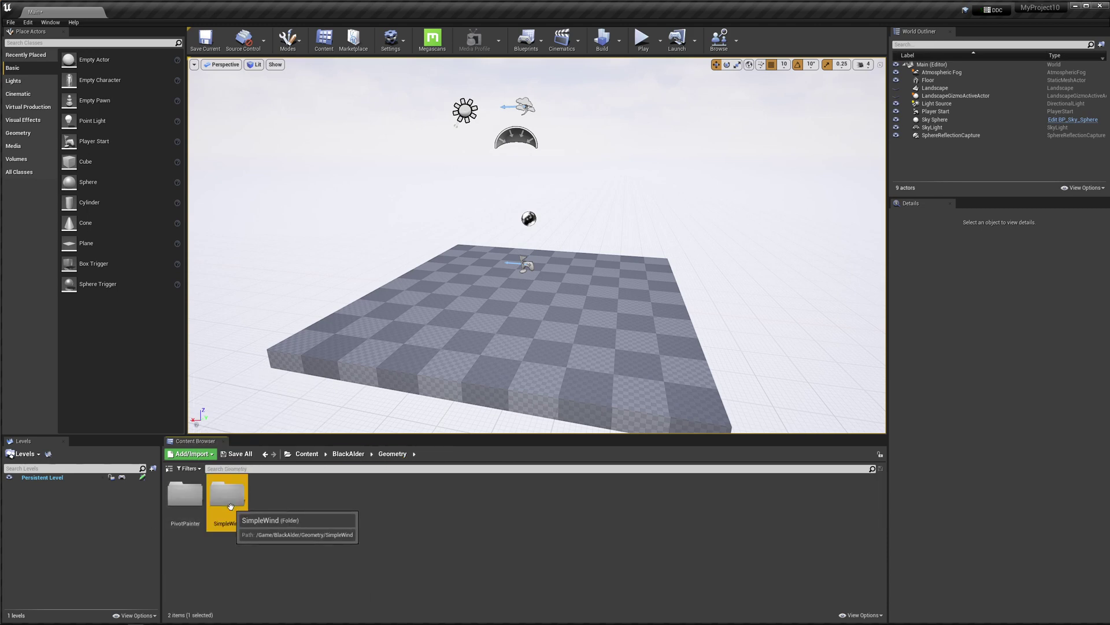
double_click(232, 504)
left_click(185, 496)
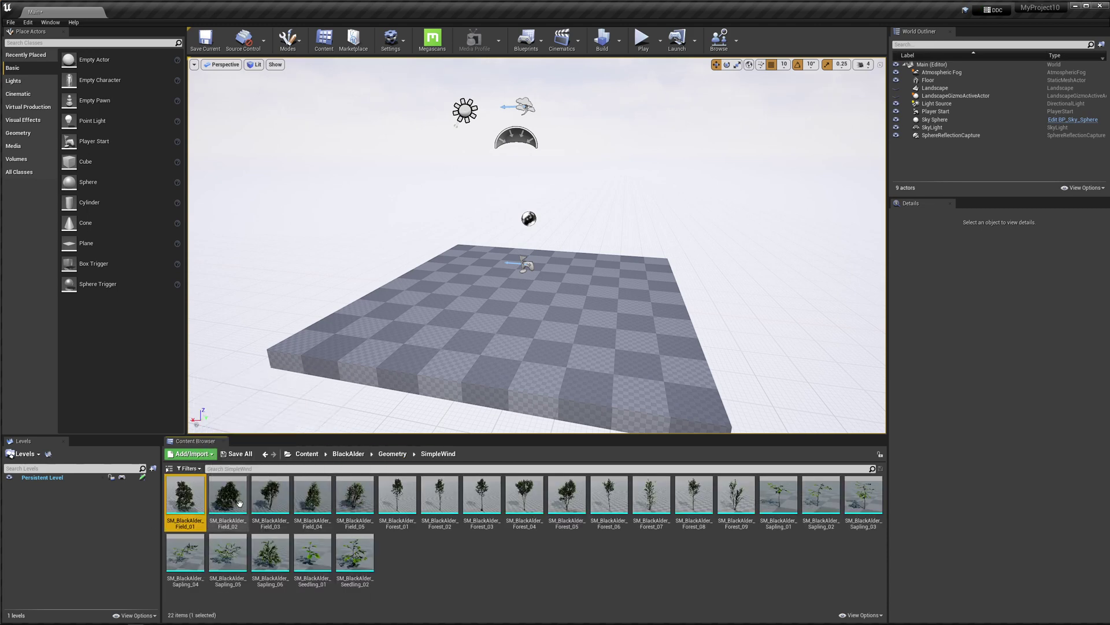
left_click(228, 498)
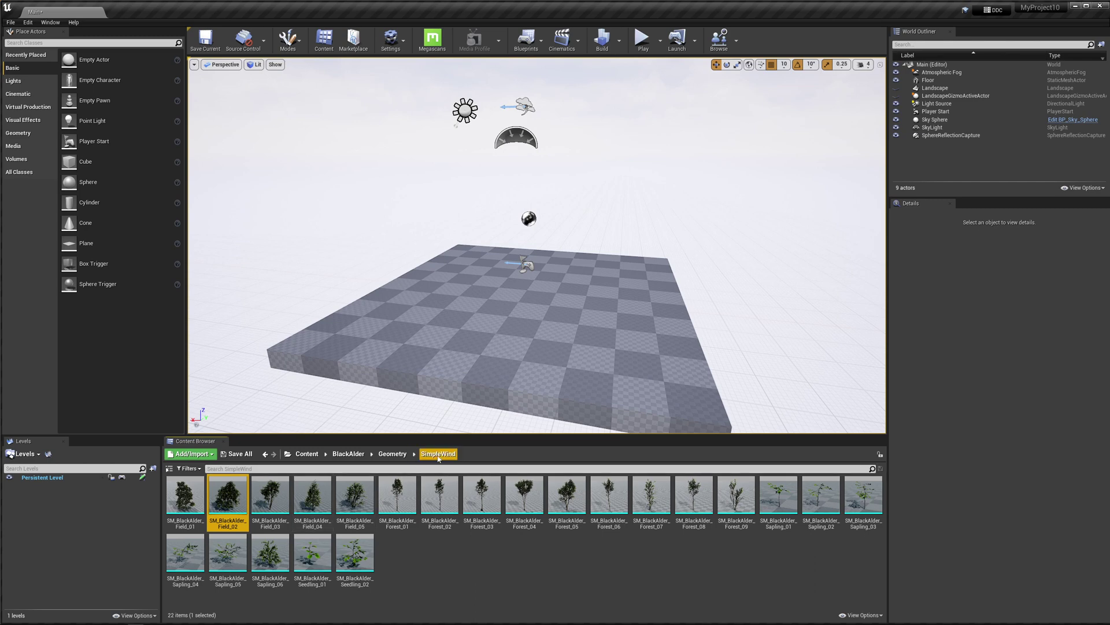
left_click(462, 577)
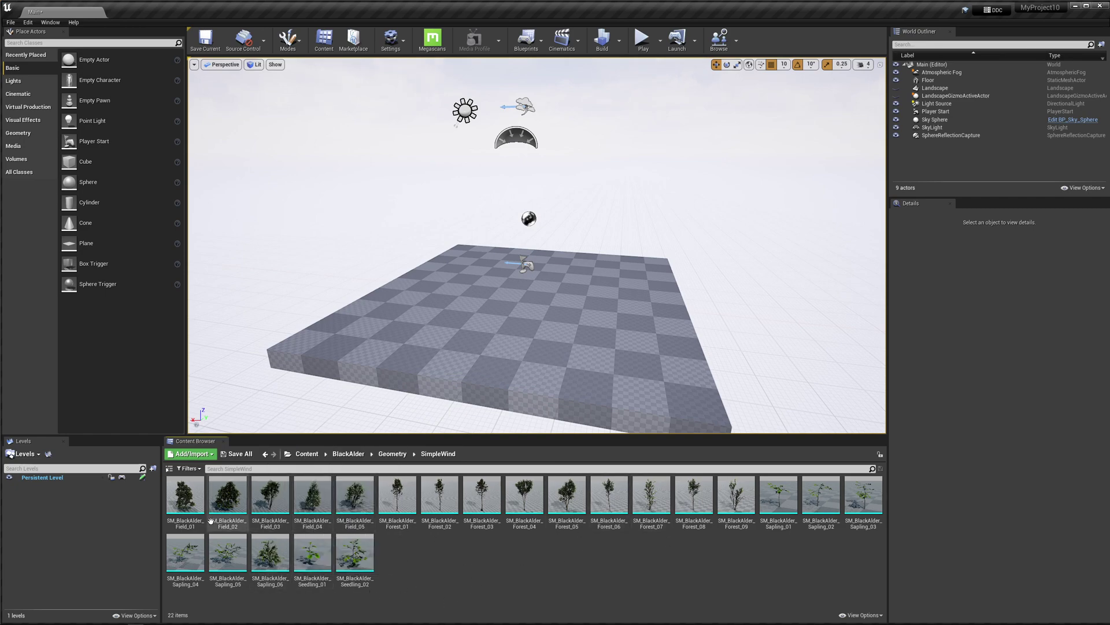
Step: Place the SM_BlackAlder_Field_01 tree on the checkered floor near its middle and clear the selection
left_click_drag(185, 496, 527, 299)
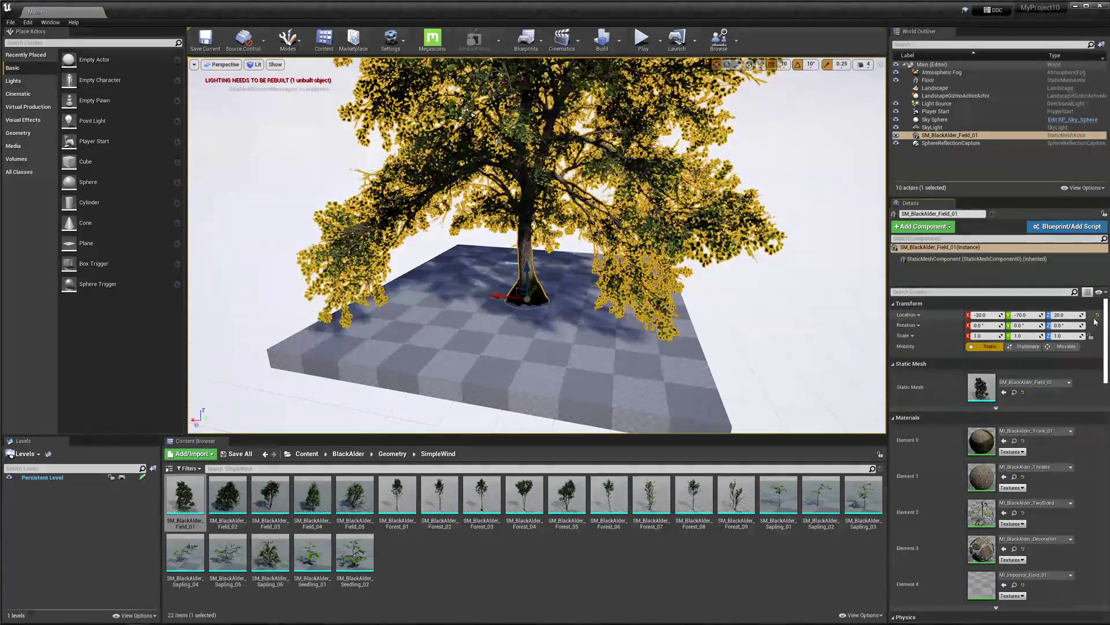
key("Escape")
right_click_drag(694, 260, 665, 272)
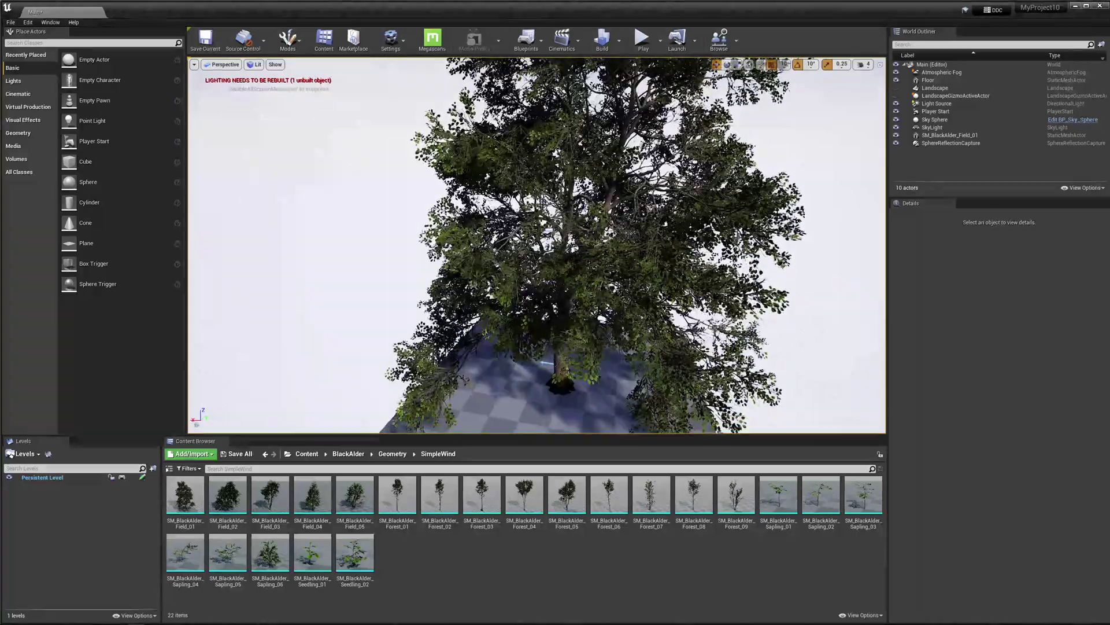
mouse_move(758, 273)
right_mouse_down()
mouse_move(778, 324)
mouse_move(767, 268)
mouse_move(755, 268)
mouse_move(766, 256)
mouse_move(779, 269)
right_mouse_up()
scroll(759, 273, "down", 3)
key("w")
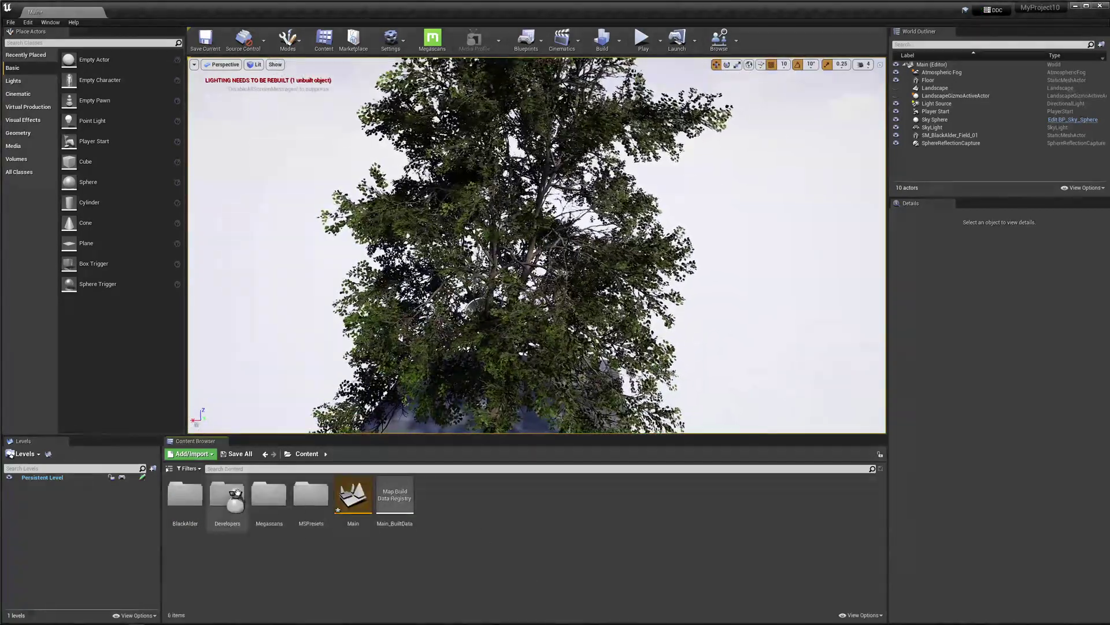
Step: Open the MSPresets > MS_Foliage_Material > GlobalFoliageActor content folder
double_click(310, 496)
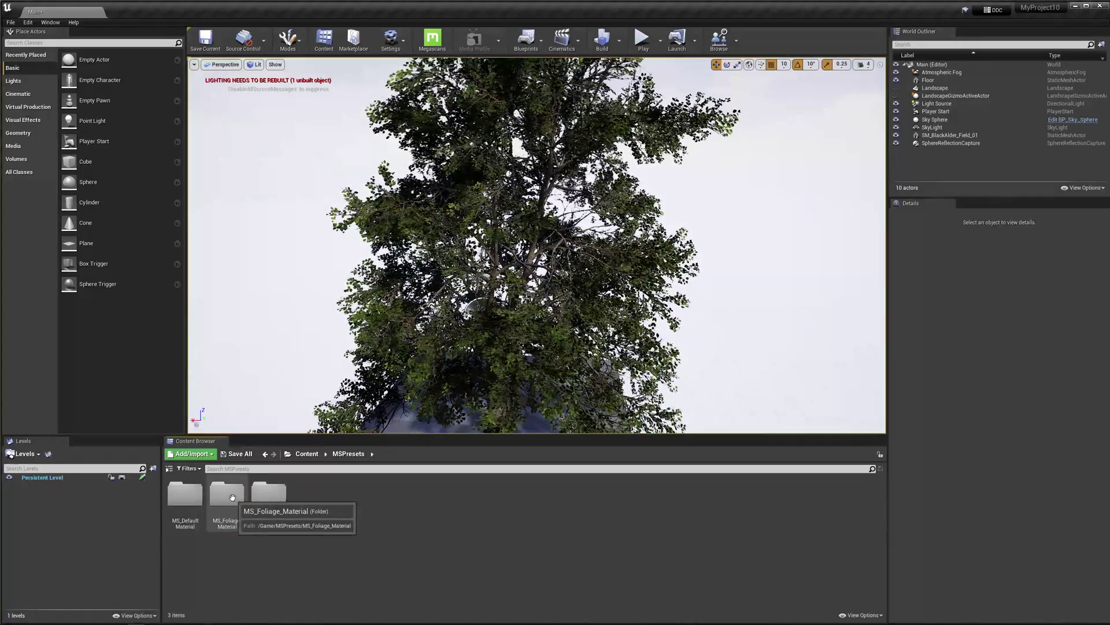
double_click(234, 495)
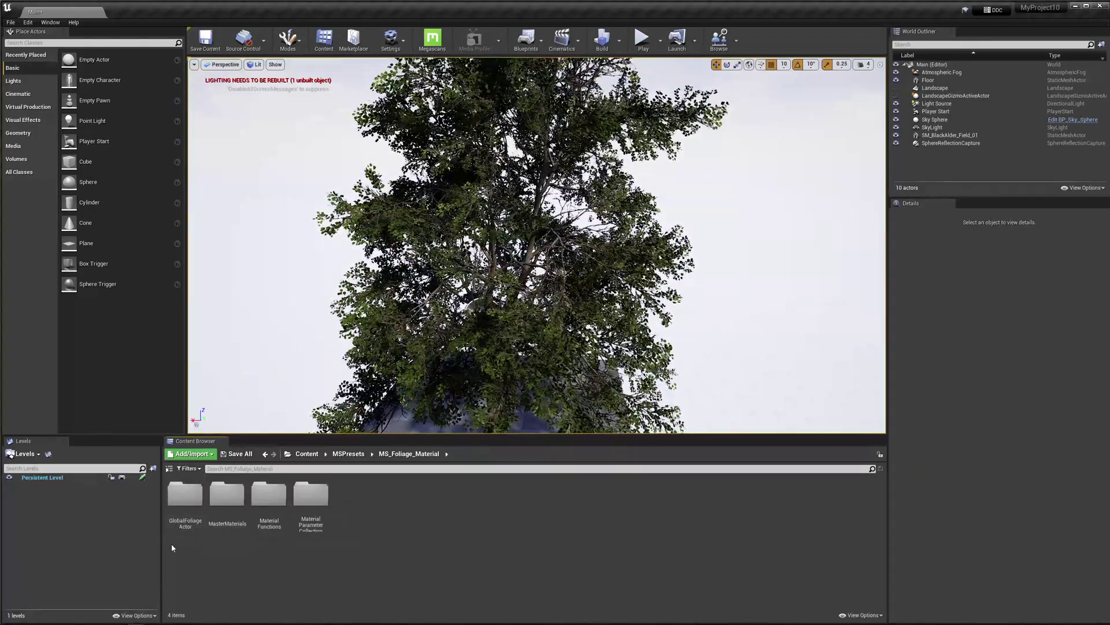
double_click(191, 499)
Step: Add BP_GlobalFoliageActor to the level and reset its location to 0, 0, 0
left_click(269, 498)
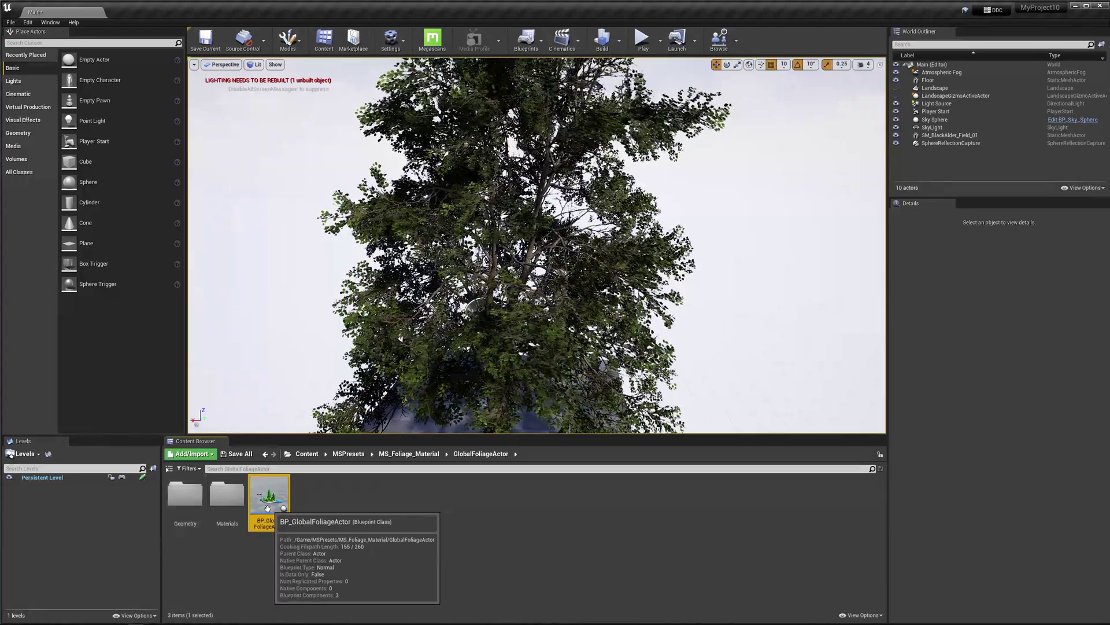
left_click_drag(257, 523, 503, 396)
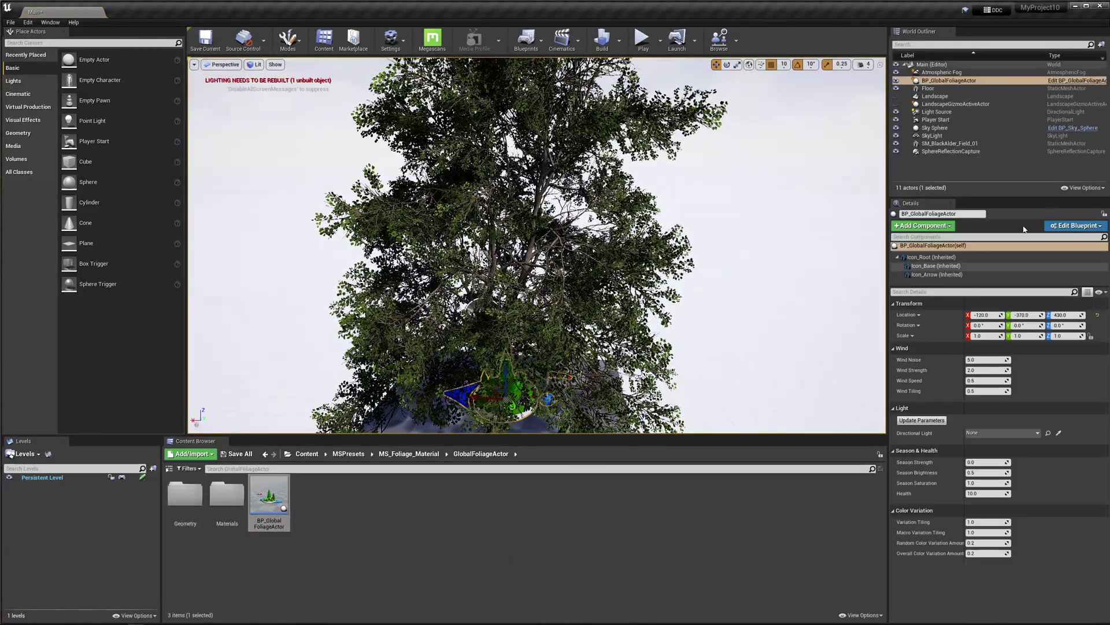
left_click(1099, 315)
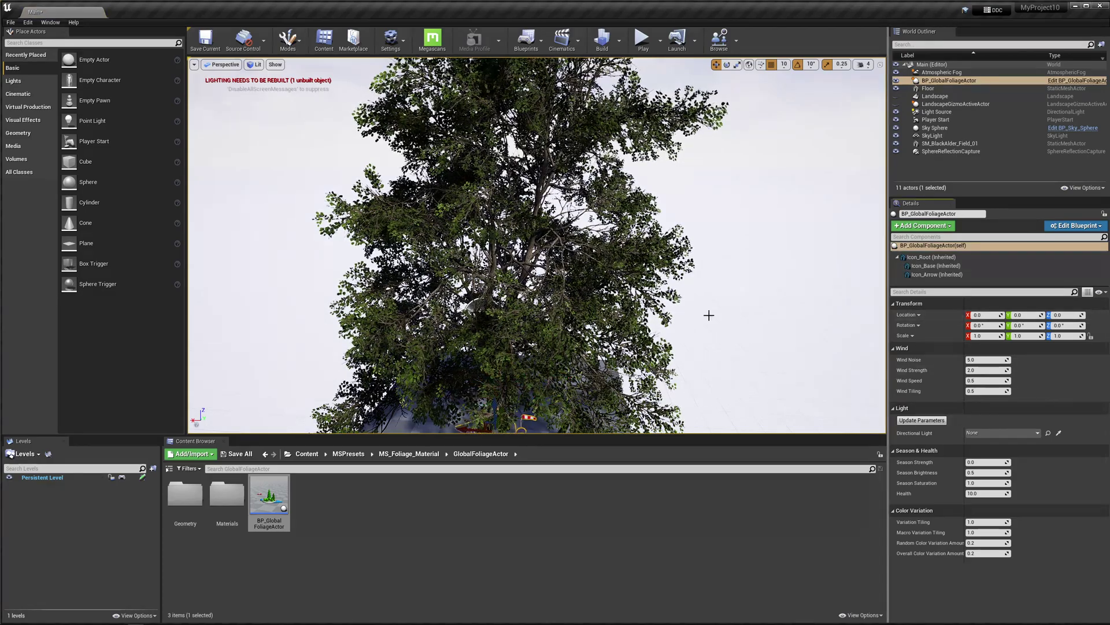
Step: Try Wind Strength values of about 54 and 23 on the global foliage actor and restore the default
mouse_move(576, 329)
right_mouse_down()
mouse_move(577, 349)
mouse_move(577, 329)
right_mouse_up()
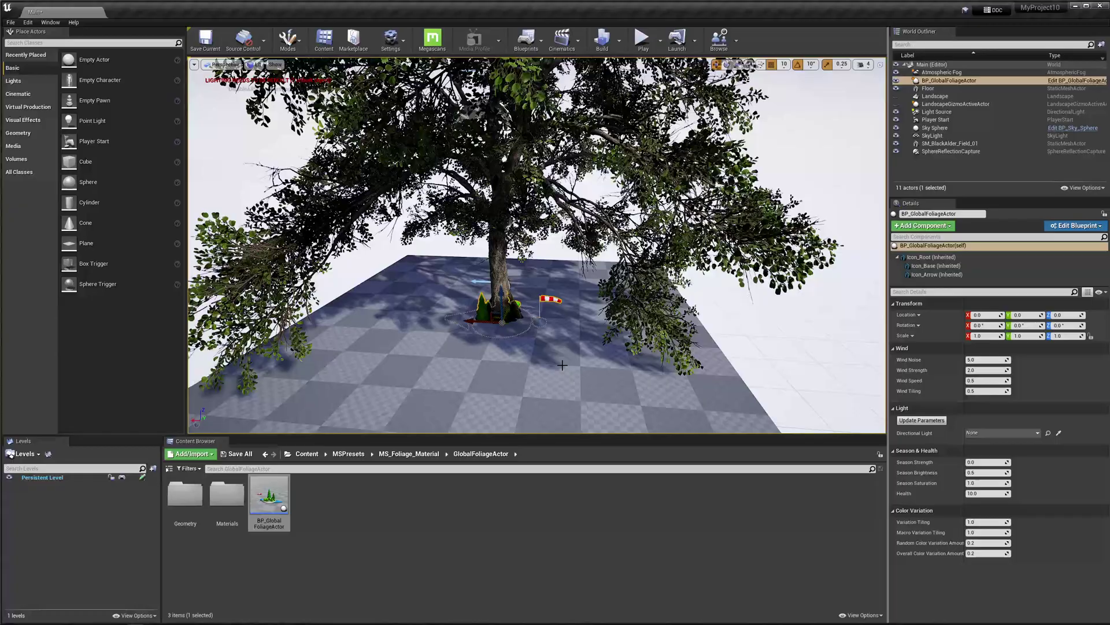
key("w")
right_click_drag(576, 329, 531, 361)
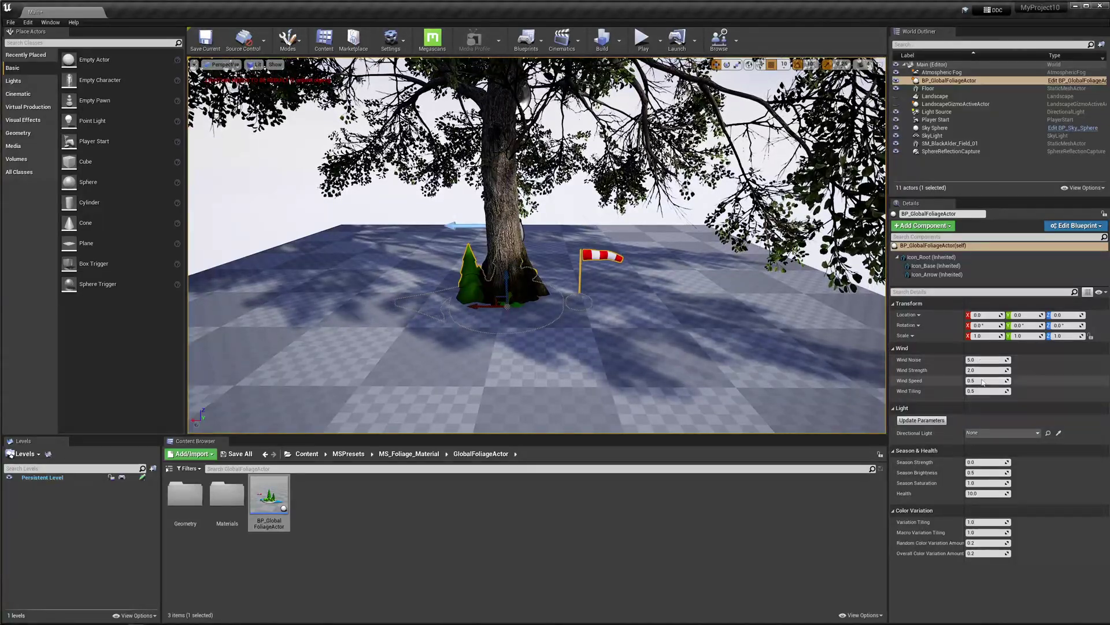
left_click_drag(983, 370, 1035, 370)
scroll(599, 263, "up", 3)
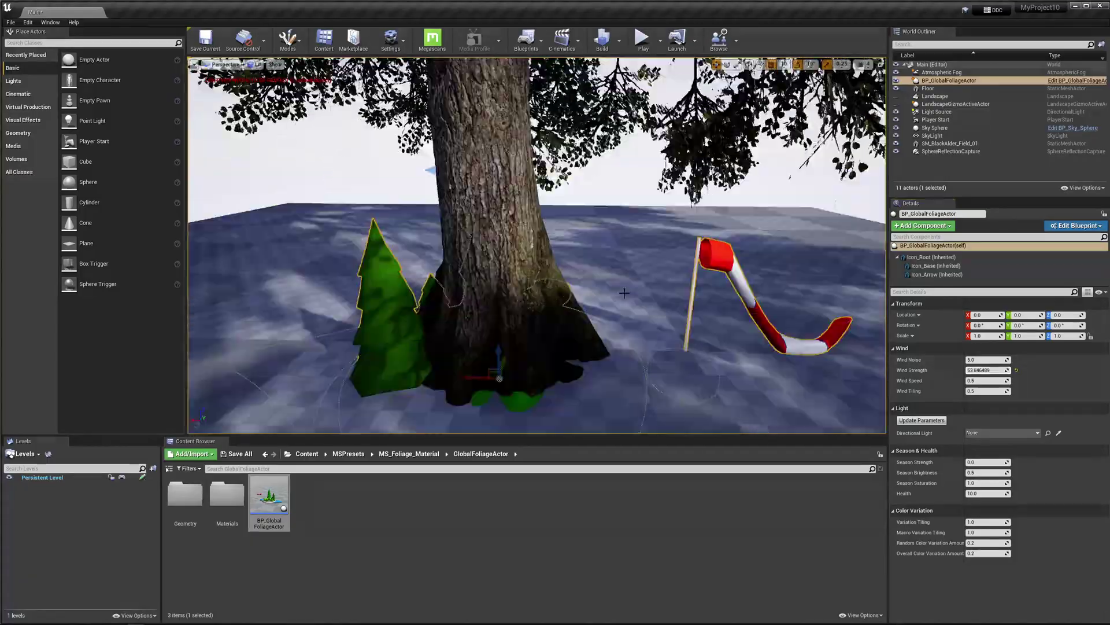
scroll(665, 260, "down", 3)
scroll(722, 255, "up", 3)
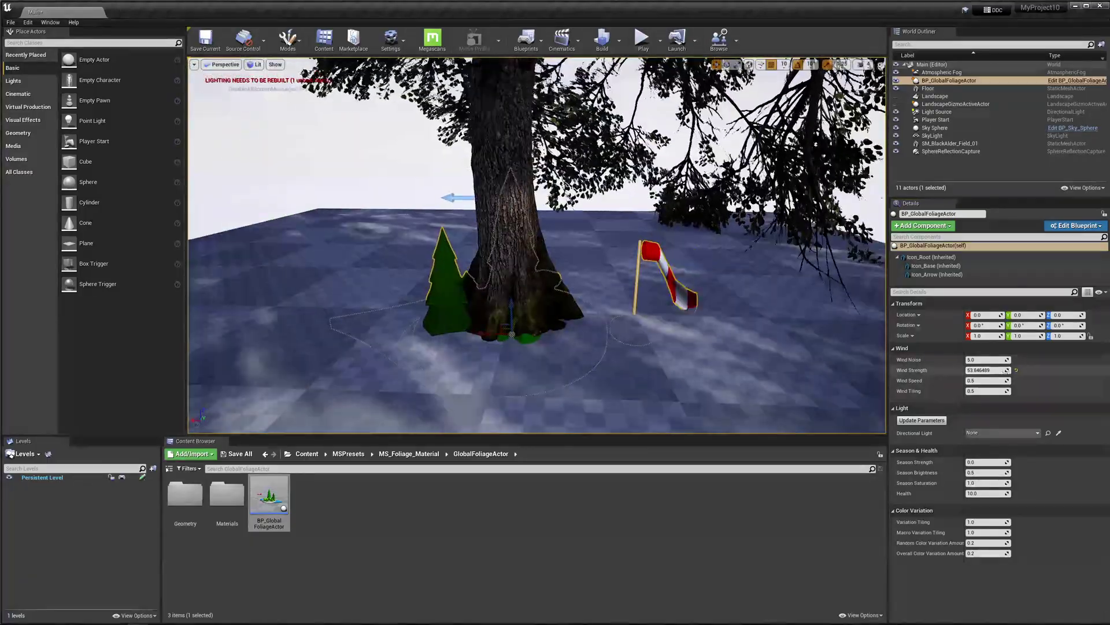
left_click_drag(995, 371, 979, 371)
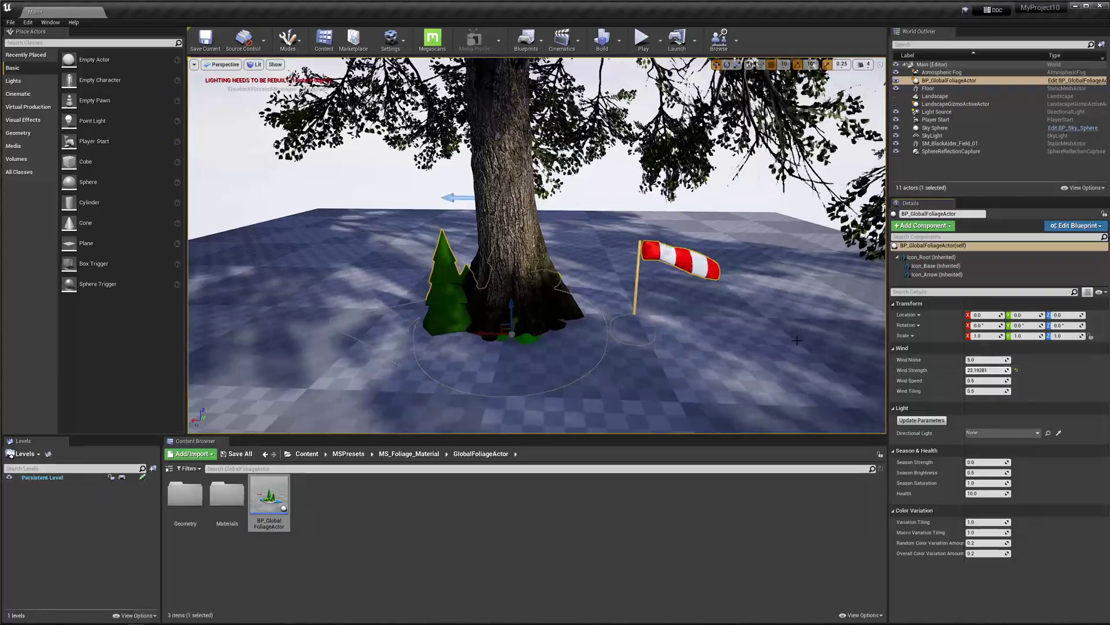
left_click(1016, 370)
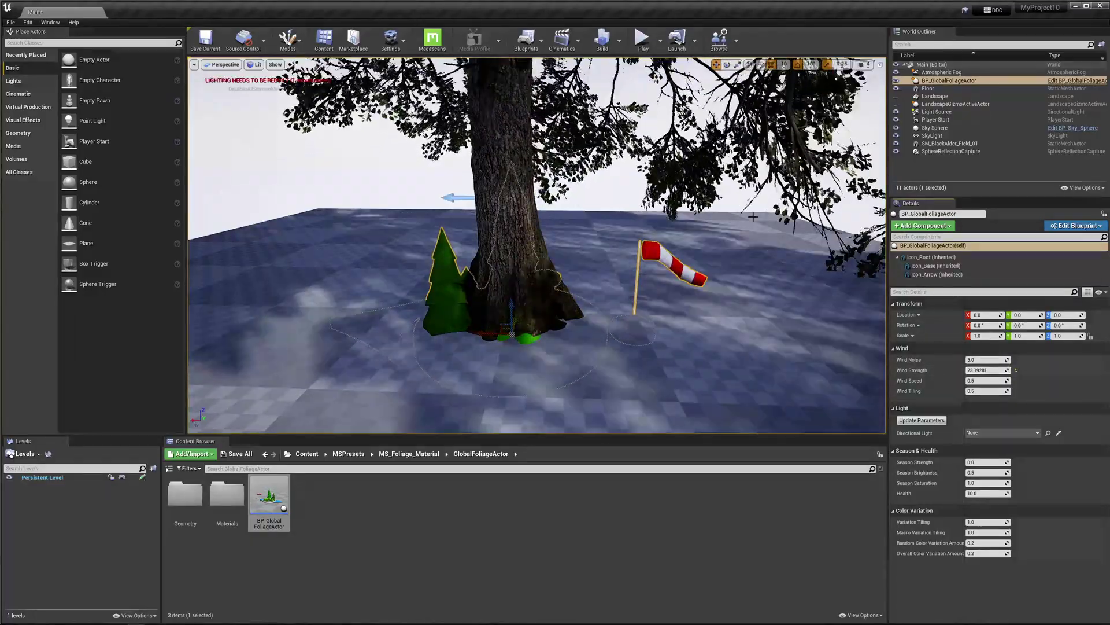
Step: Raise the global foliage actor's Wind Strength to about 218 with the tree's crown in view
right_click_drag(536, 245, 590, 165)
key("s")
scroll(704, 264, "up", 5)
scroll(703, 264, "down", 4)
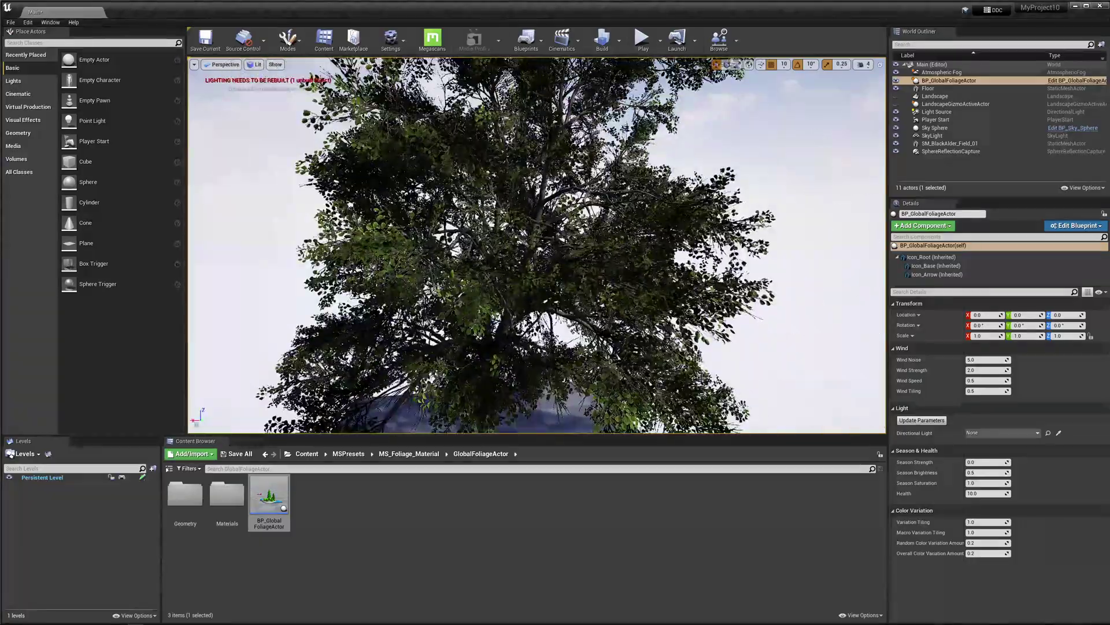
scroll(704, 265, "up", 4)
right_click_drag(704, 264, 757, 264)
key("s")
key("w")
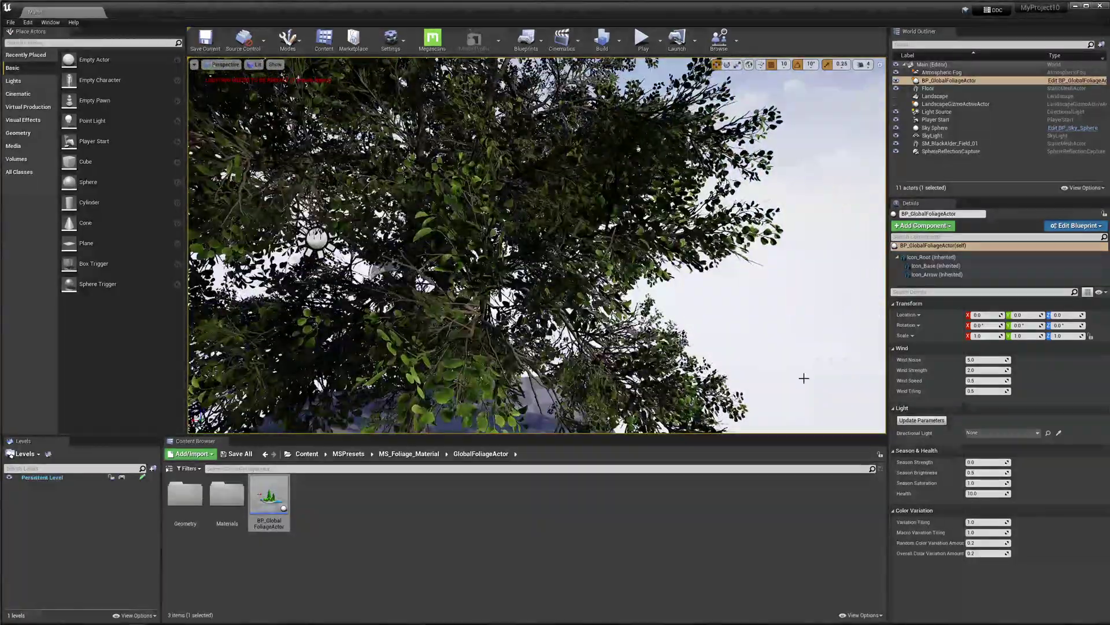
left_click_drag(986, 370, 1041, 370)
scroll(536, 245, "down", 4)
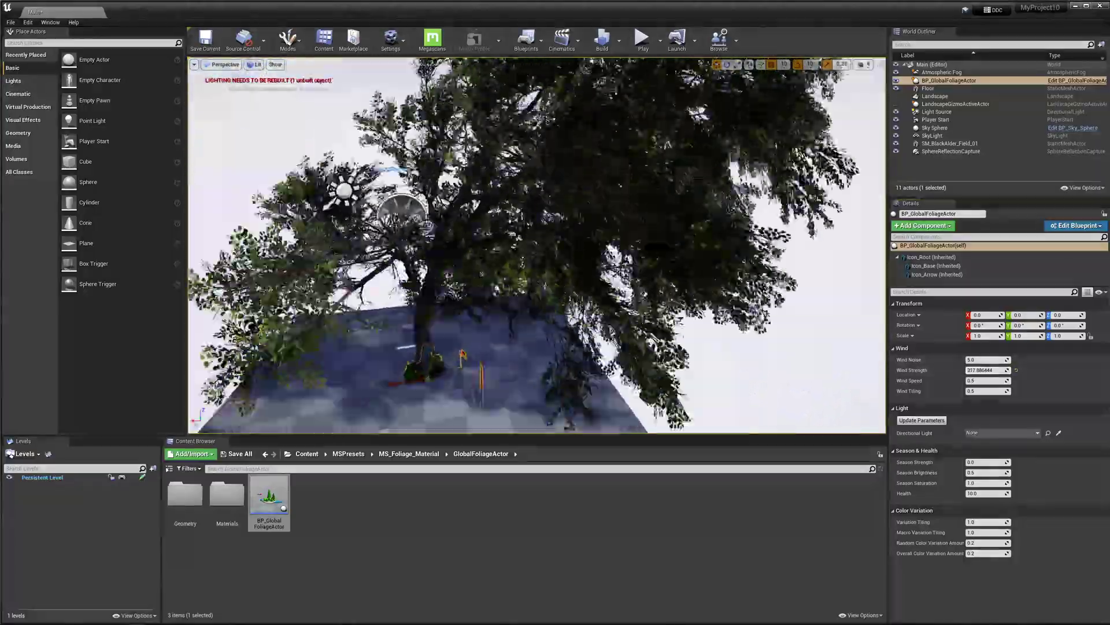
Step: Try a Wind Strength of about 15 and a Wind Noise of about 29 on the global foliage actor
right_click_drag(537, 245, 531, 234)
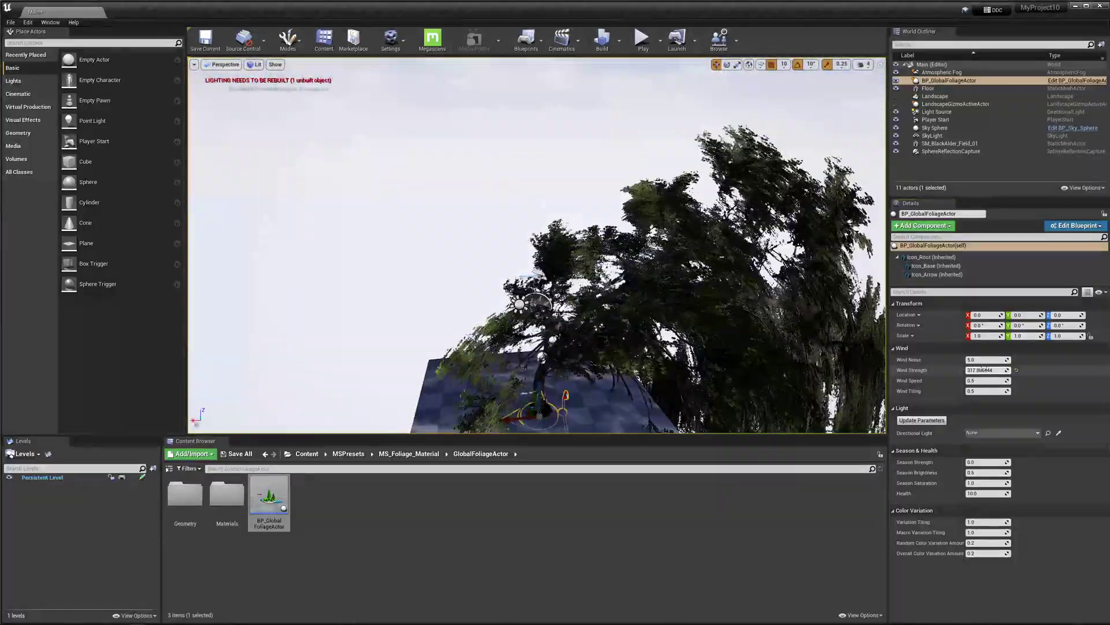
left_click_drag(985, 370, 960, 370)
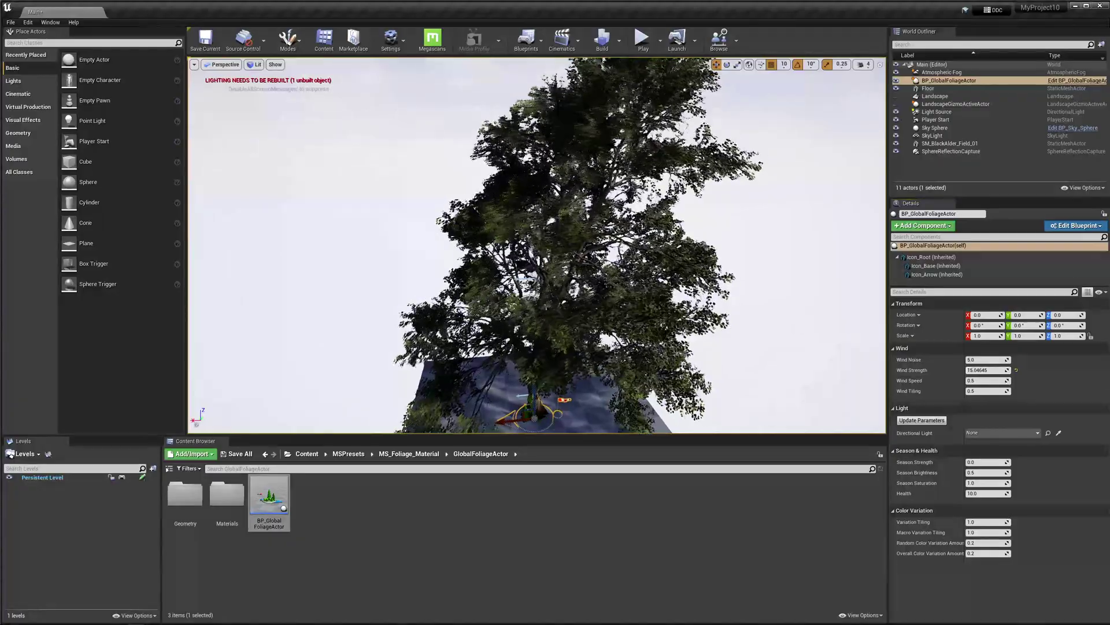
left_click_drag(986, 359, 1017, 359)
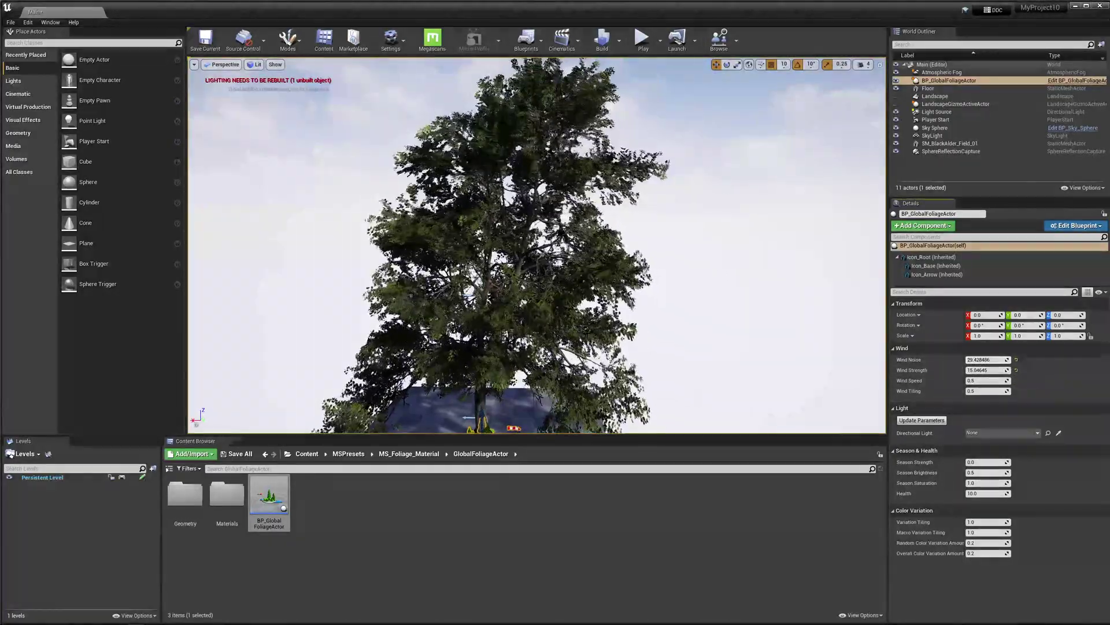
right_click_drag(537, 245, 536, 319)
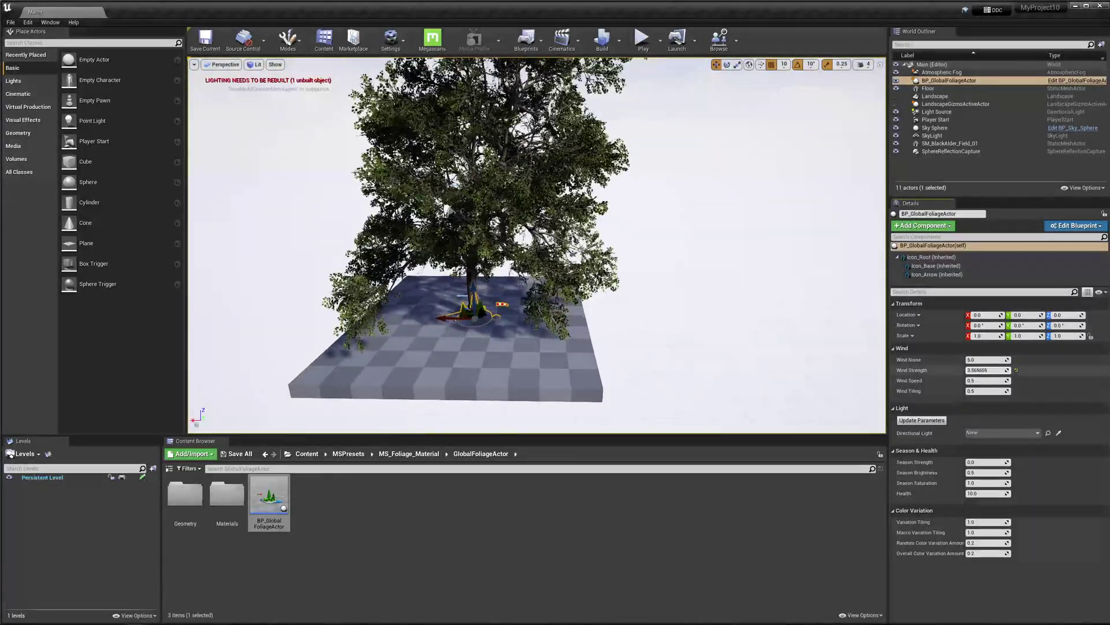
Step: Try a Wind Strength of about 7 on the global foliage actor and check the movement of the tree's crown
left_click_drag(985, 370, 987, 370)
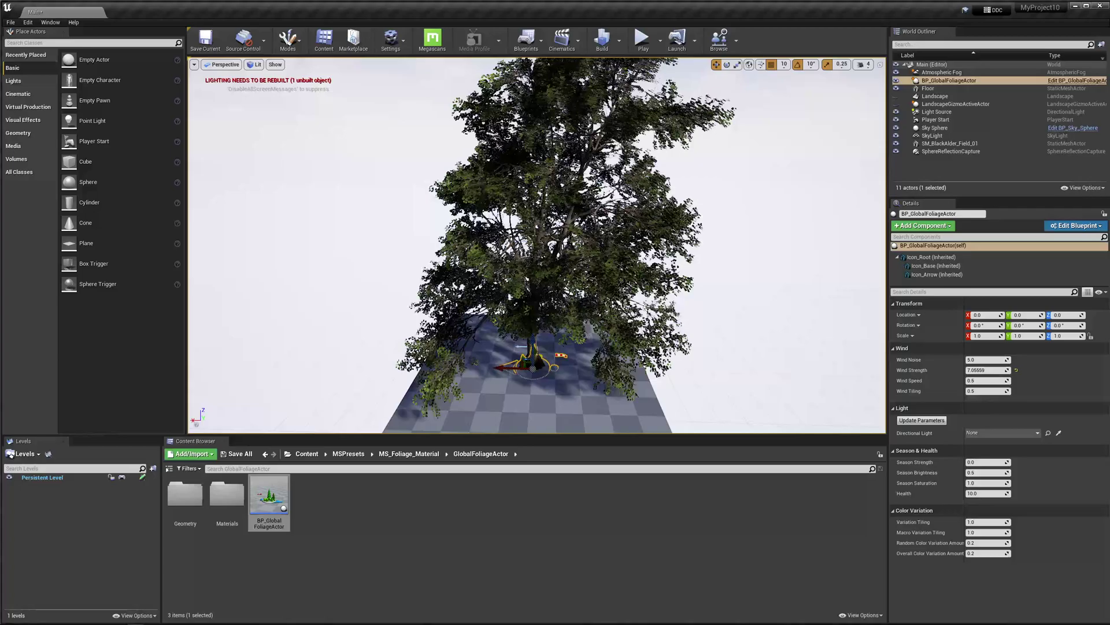
right_click_drag(536, 254, 543, 168)
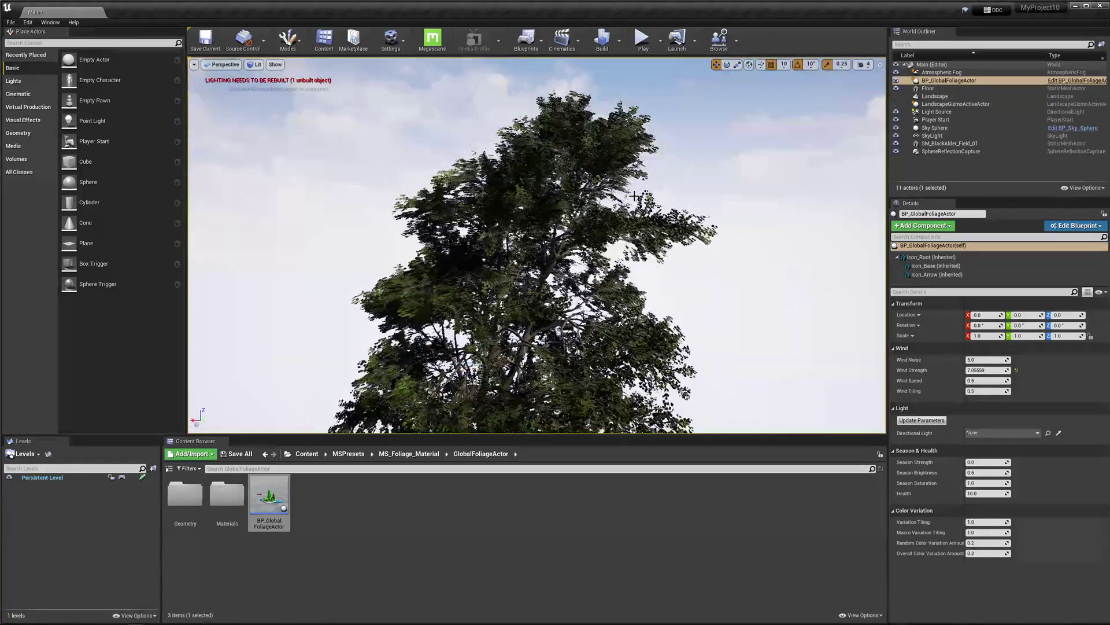
left_click_drag(635, 196, 644, 271, "alt")
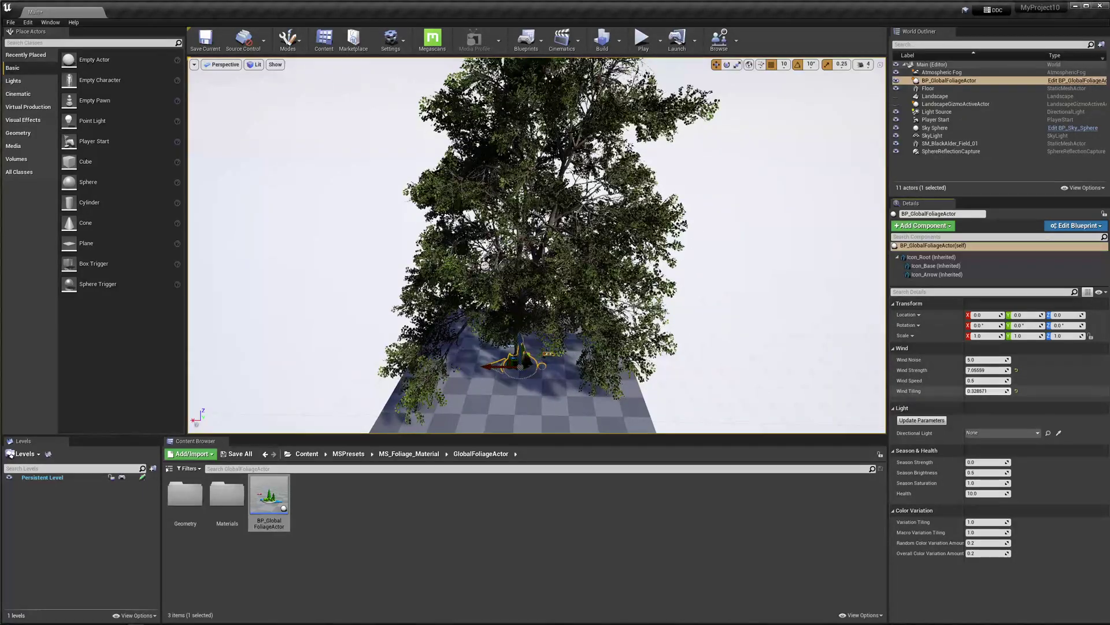
Step: Try a Wind Tiling of about 0.12, then restore the global foliage actor's default wind values
left_click_drag(986, 391, 978, 391)
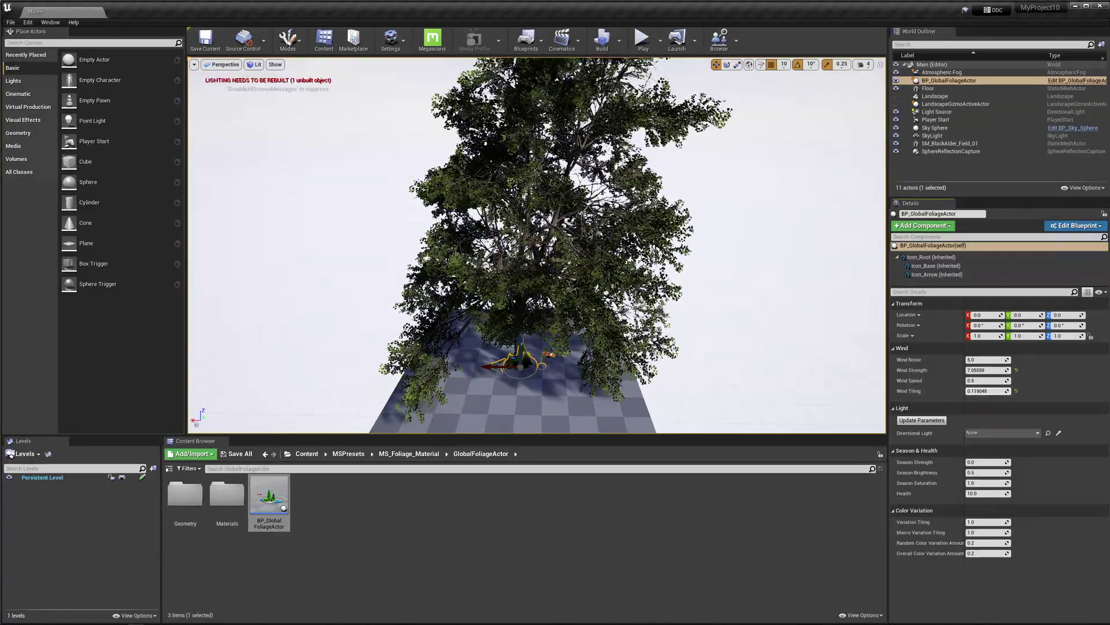
right_click_drag(538, 245, 525, 239)
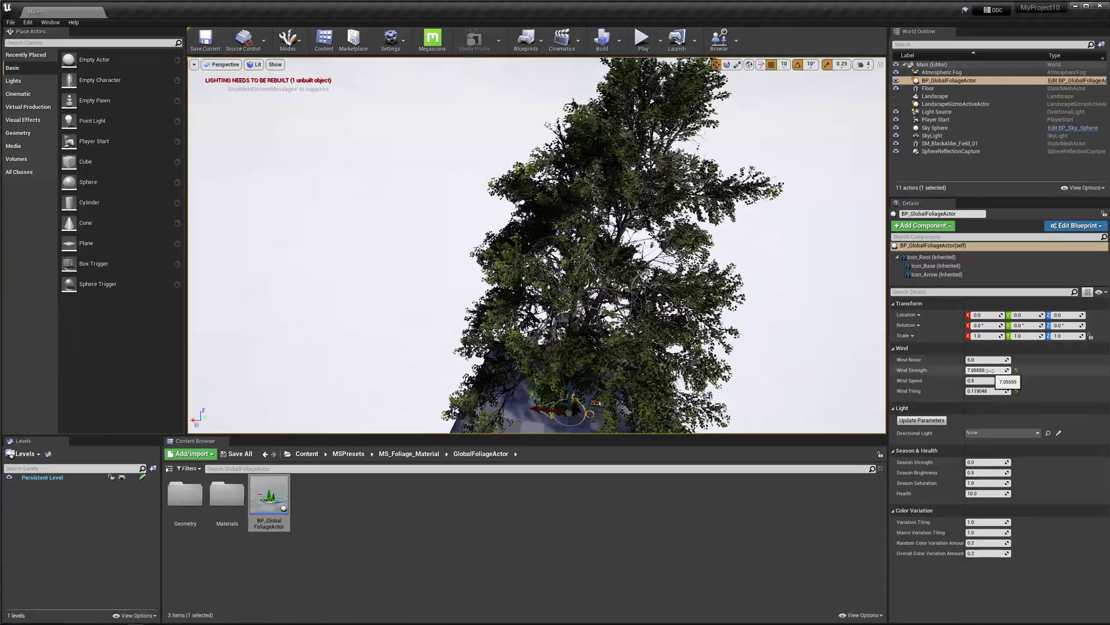
left_click(1016, 391)
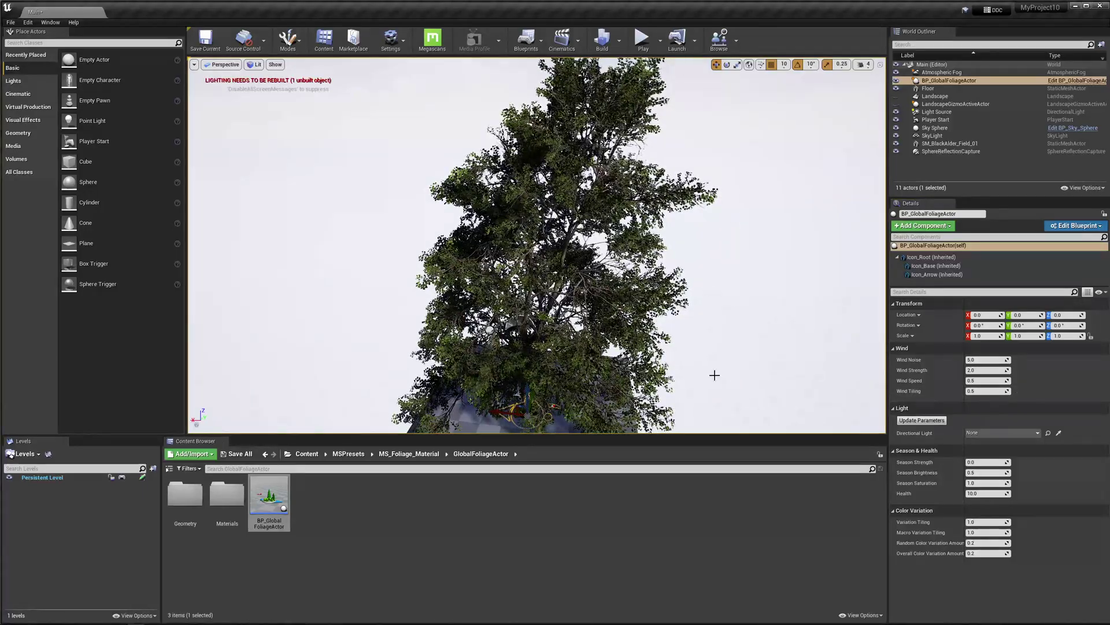
Step: Try a Season Strength of about 78 on the global foliage actor and restore its default
right_click_drag(728, 312, 728, 347)
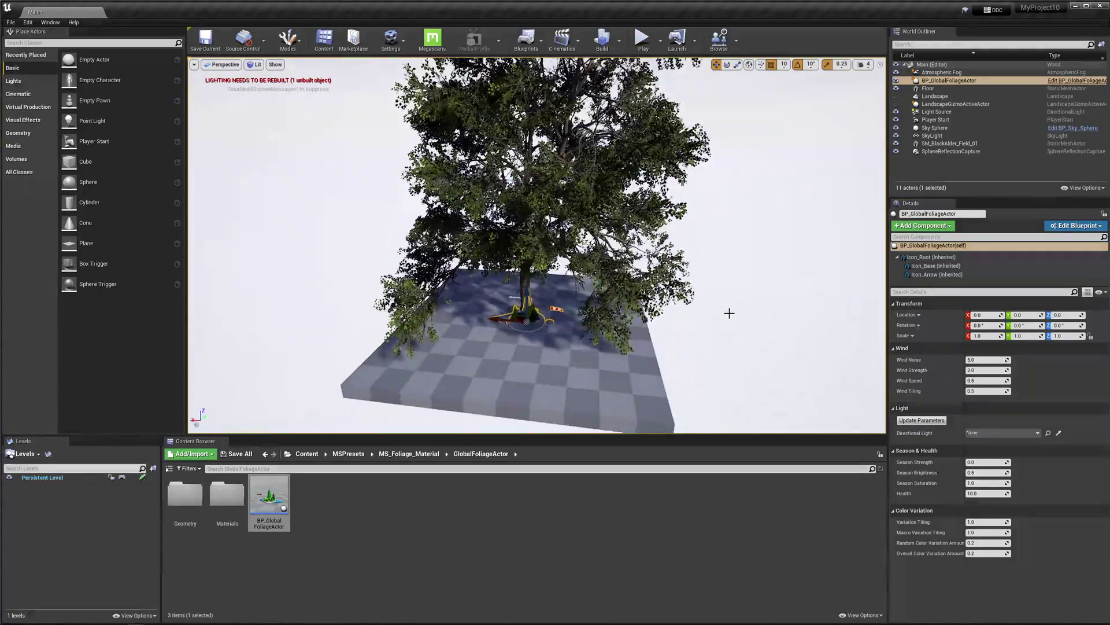
scroll(729, 313, "up", 3)
right_click_drag(789, 315, 821, 302)
left_click_drag(972, 462, 971, 462)
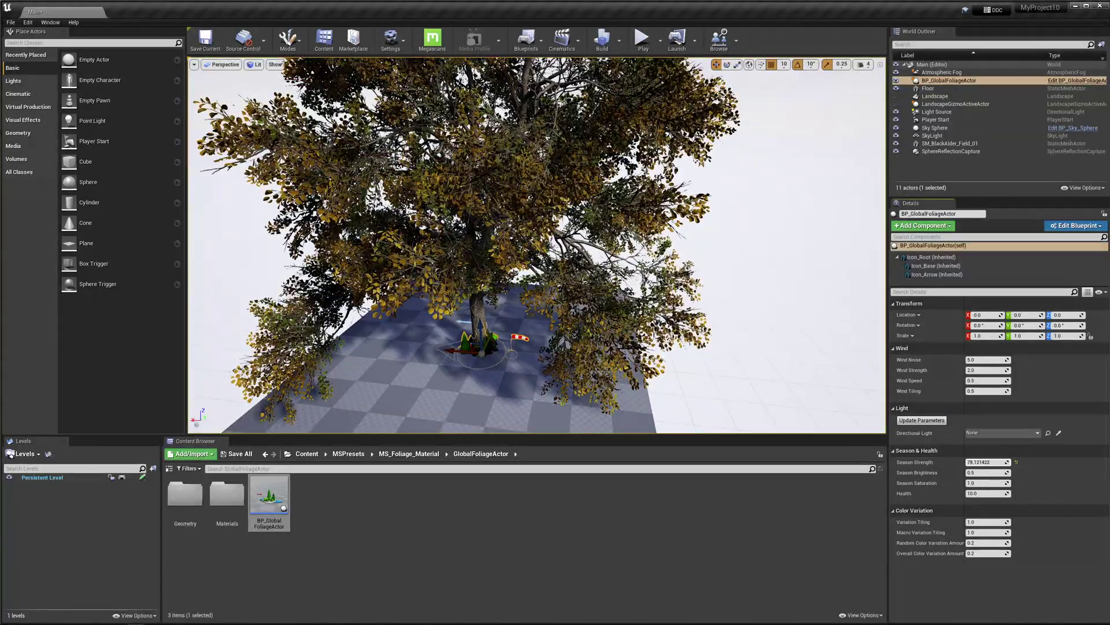
mouse_move(810, 312)
right_mouse_down()
mouse_move(792, 254)
mouse_move(795, 304)
mouse_move(792, 292)
mouse_move(807, 304)
mouse_move(802, 293)
right_mouse_up()
right_click_drag(579, 260, 578, 260)
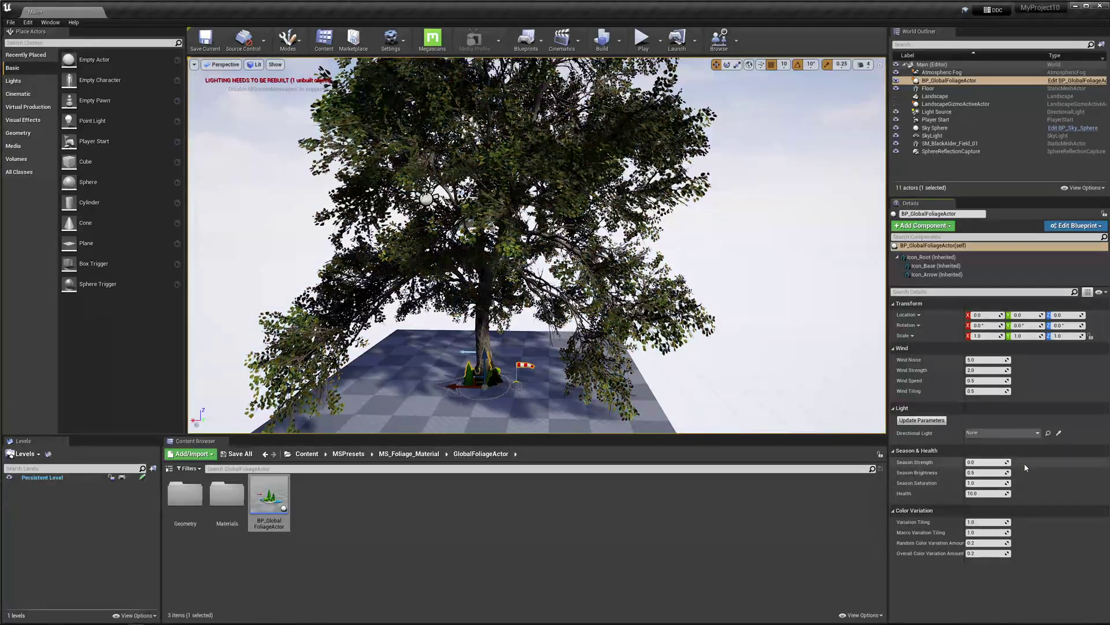
Step: Try the Season Brightness, then lower the Health to about 0.07 and inspect the tree's leaves up close
left_click_drag(986, 473, 1043, 476)
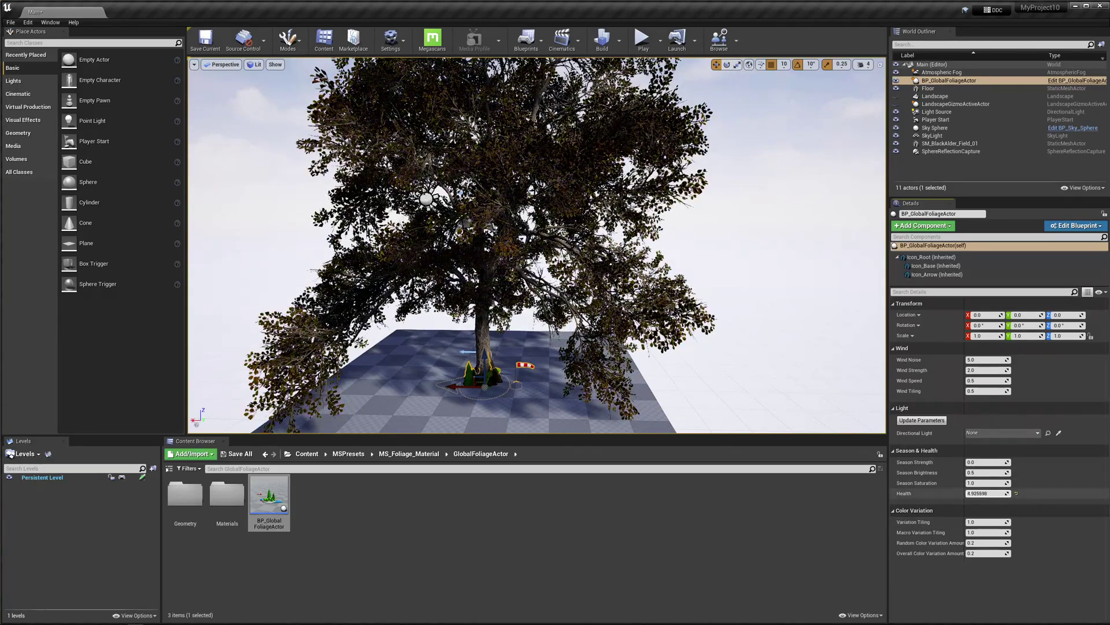
left_click_drag(986, 493, 977, 494)
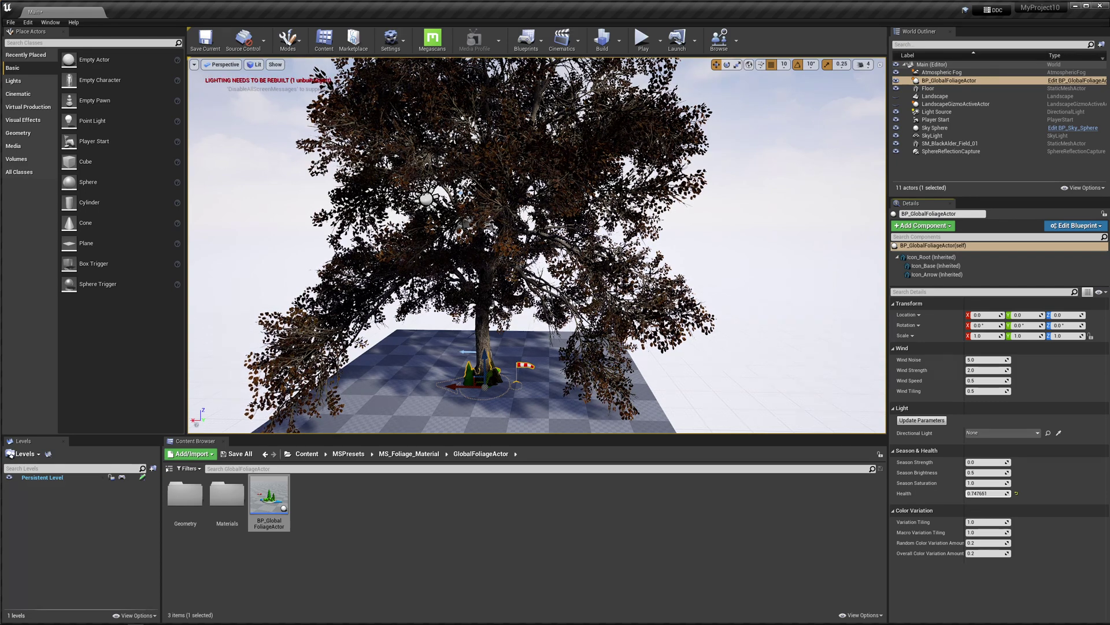
left_click_drag(986, 494, 982, 494)
right_click_drag(630, 349, 648, 307)
scroll(629, 349, "up", 8)
key("s")
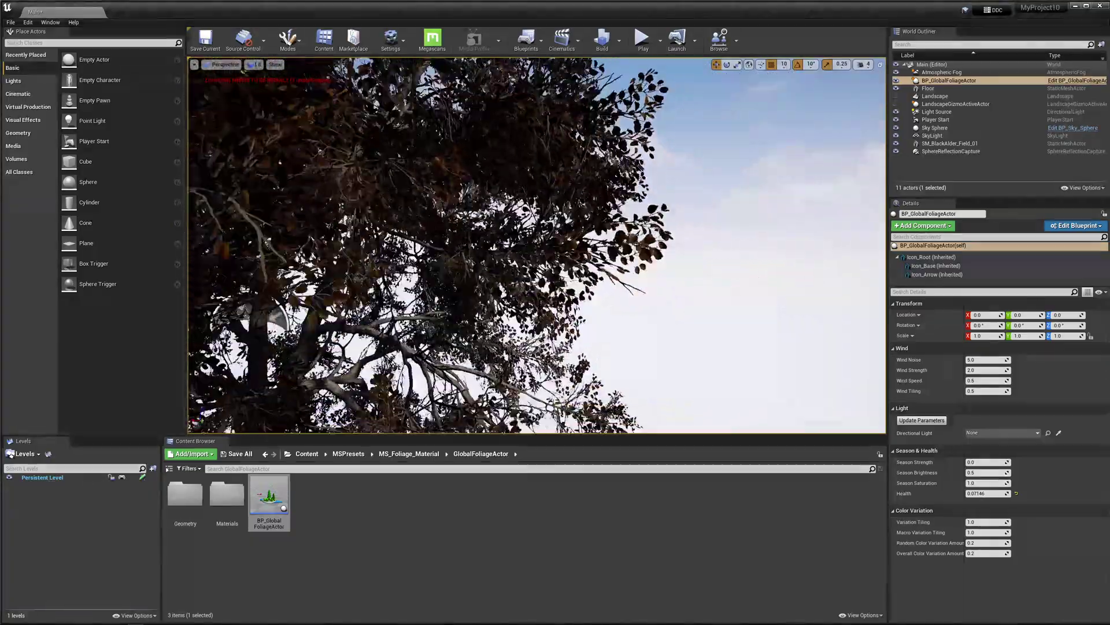
key("w")
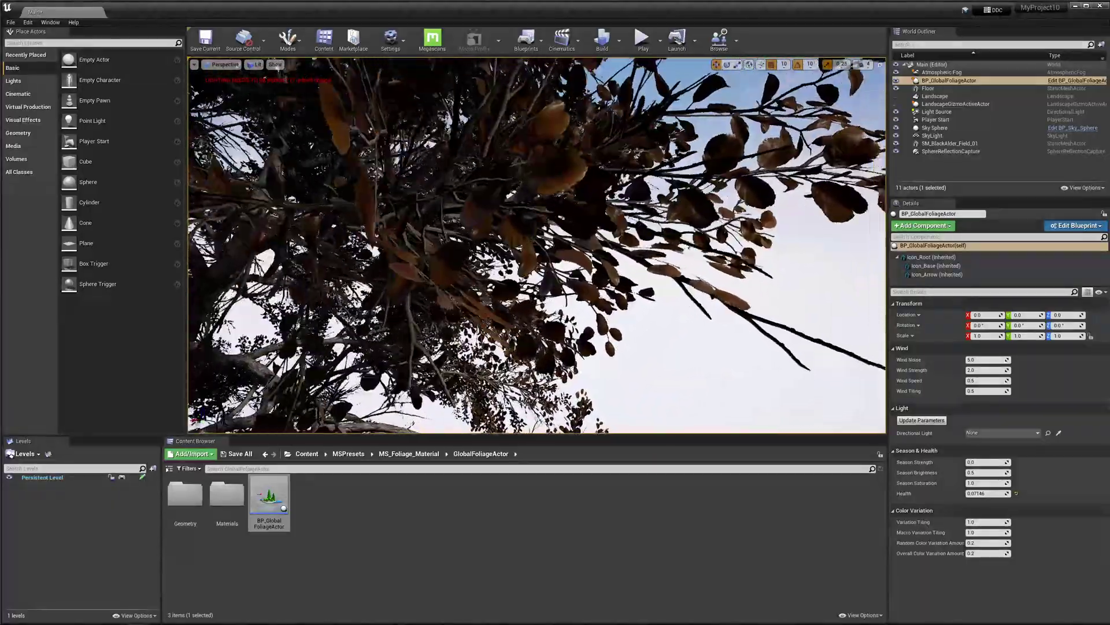
key("s")
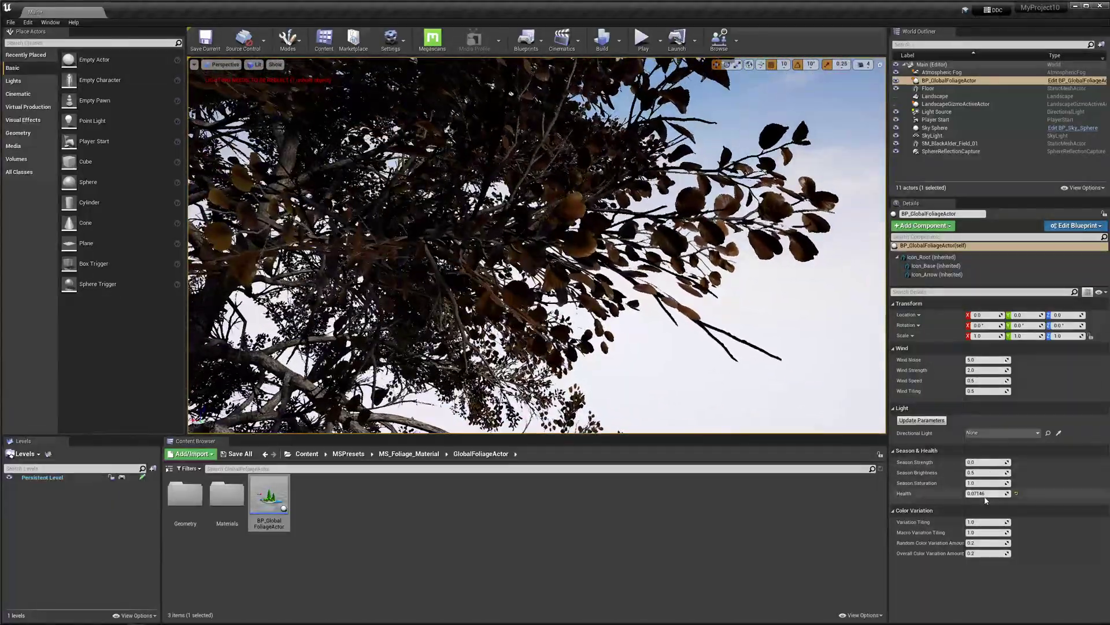
Step: Try Health values of about 5.5 and 14 on the global foliage actor and restore the default
left_click_drag(987, 495, 990, 494)
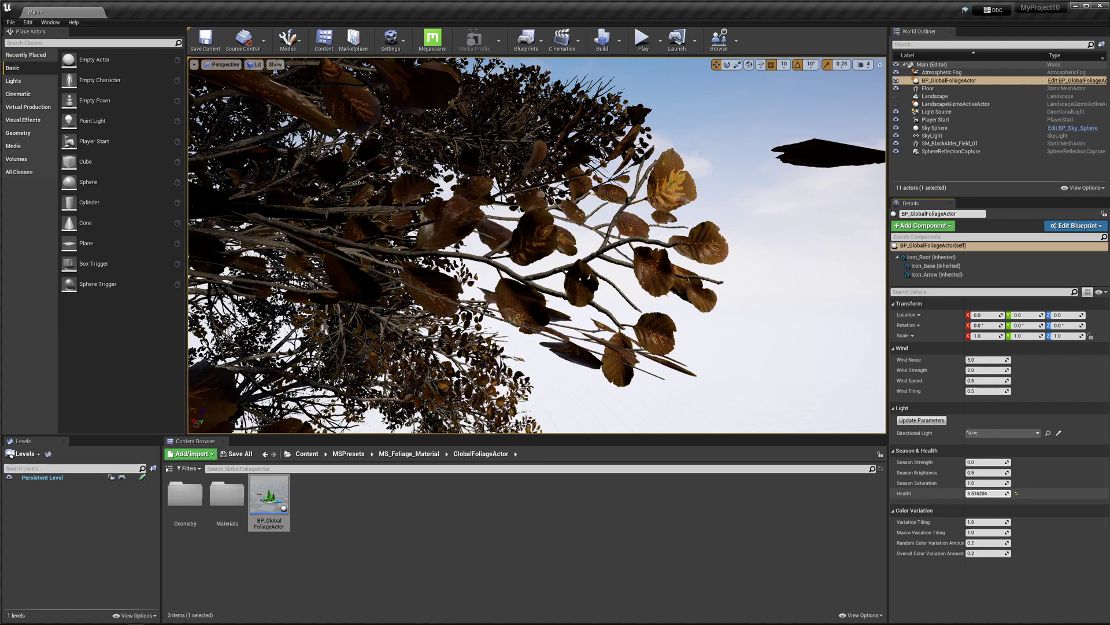
mouse_move(987, 493)
left_mouse_down()
mouse_move(973, 493)
mouse_move(1006, 493)
left_mouse_up()
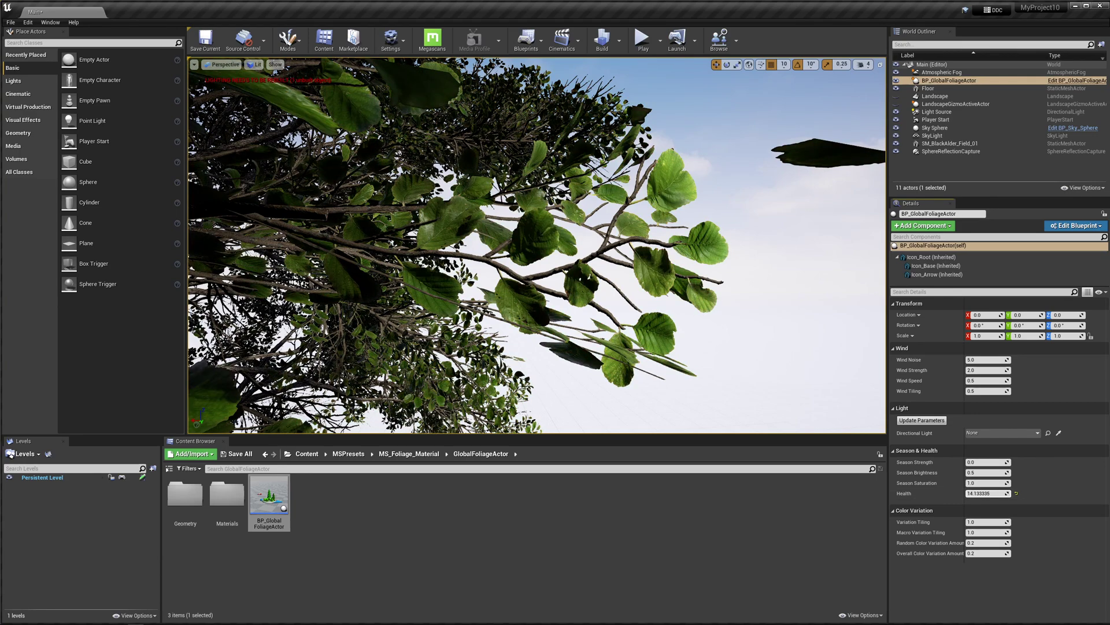
left_click(1017, 493)
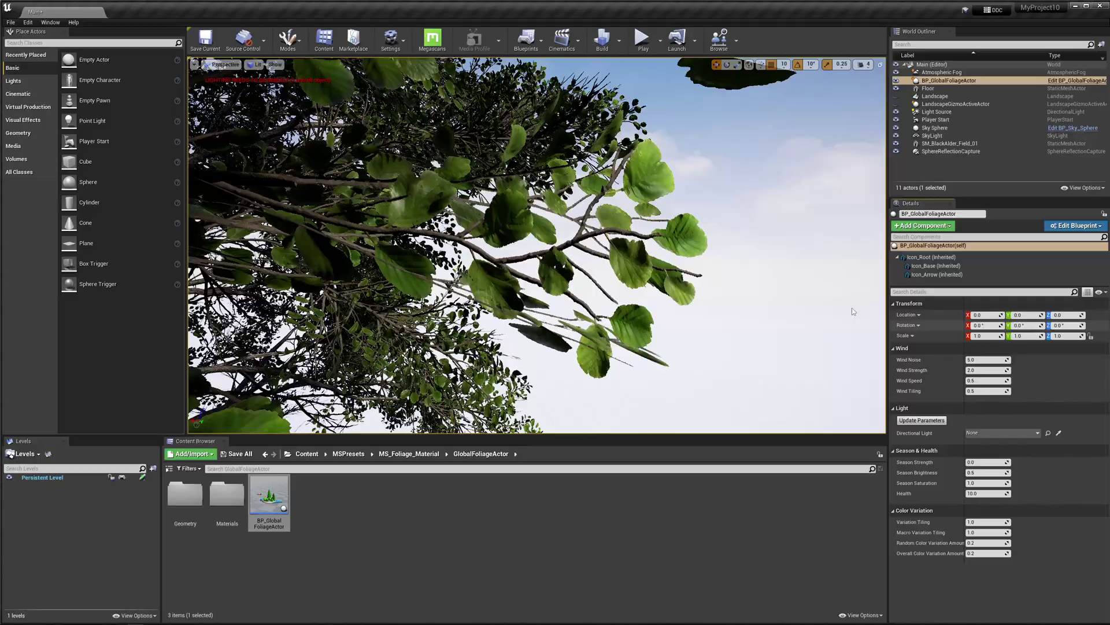
Step: Delete the SM_BlackAlder_Field_01 tree from the level
mouse_move(629, 295)
right_mouse_down()
mouse_move(629, 347)
mouse_move(569, 296)
mouse_move(584, 309)
mouse_move(585, 300)
mouse_move(585, 353)
mouse_move(577, 298)
right_mouse_up()
right_click_drag(677, 314, 709, 307)
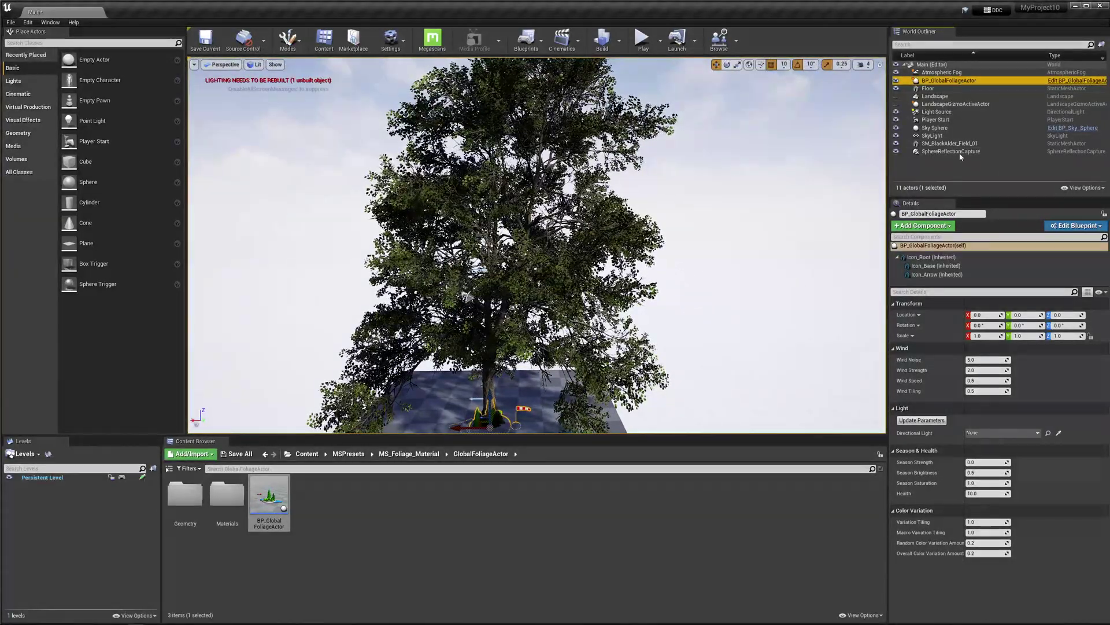
scroll(867, 215, "down", 4)
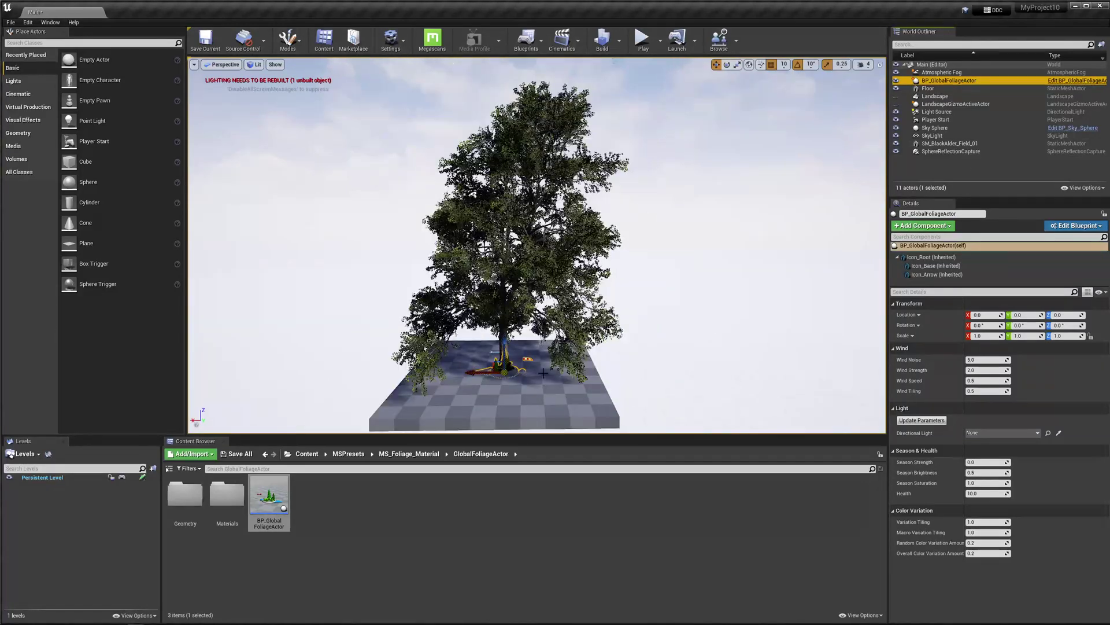
left_click(968, 162)
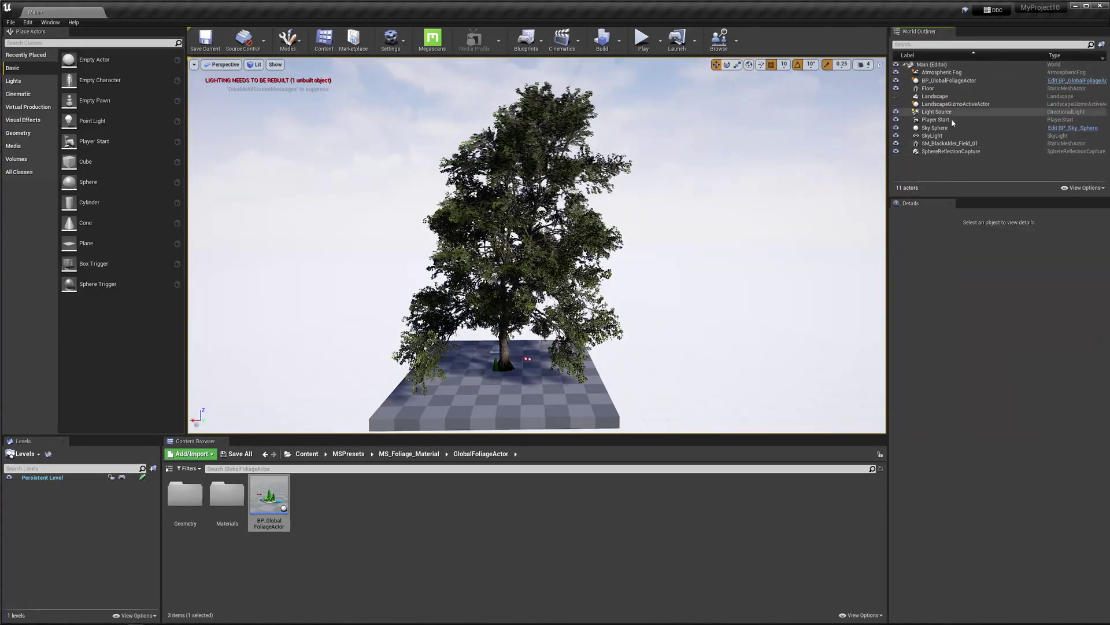
left_click(964, 144)
key("Delete")
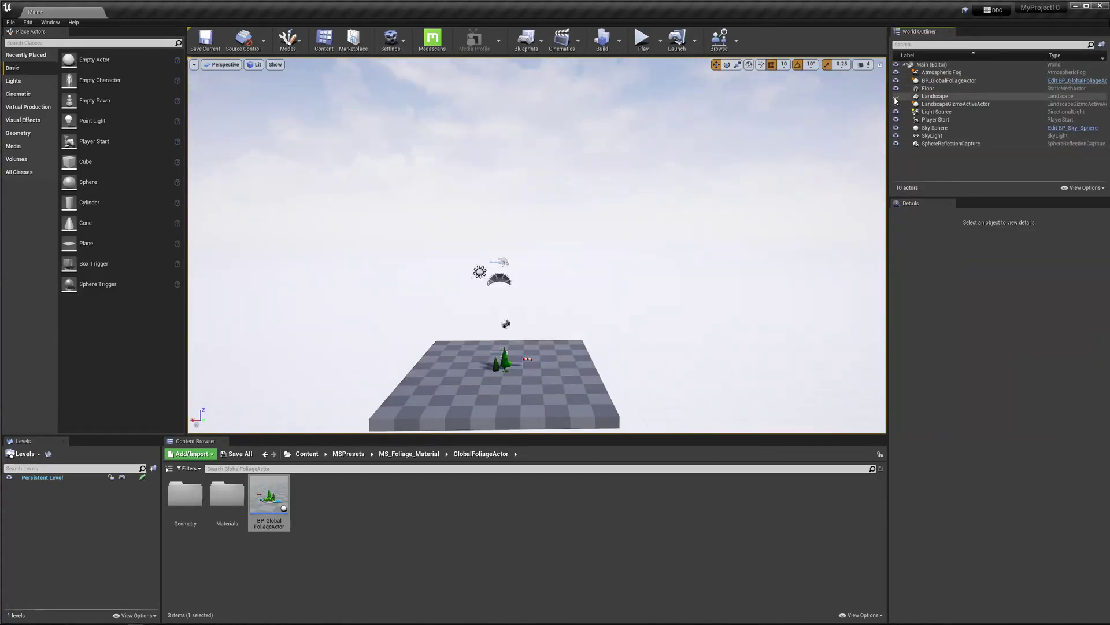
Step: Make the hidden Landscape visible and frame an open stretch of its terrain from above
left_click(895, 97)
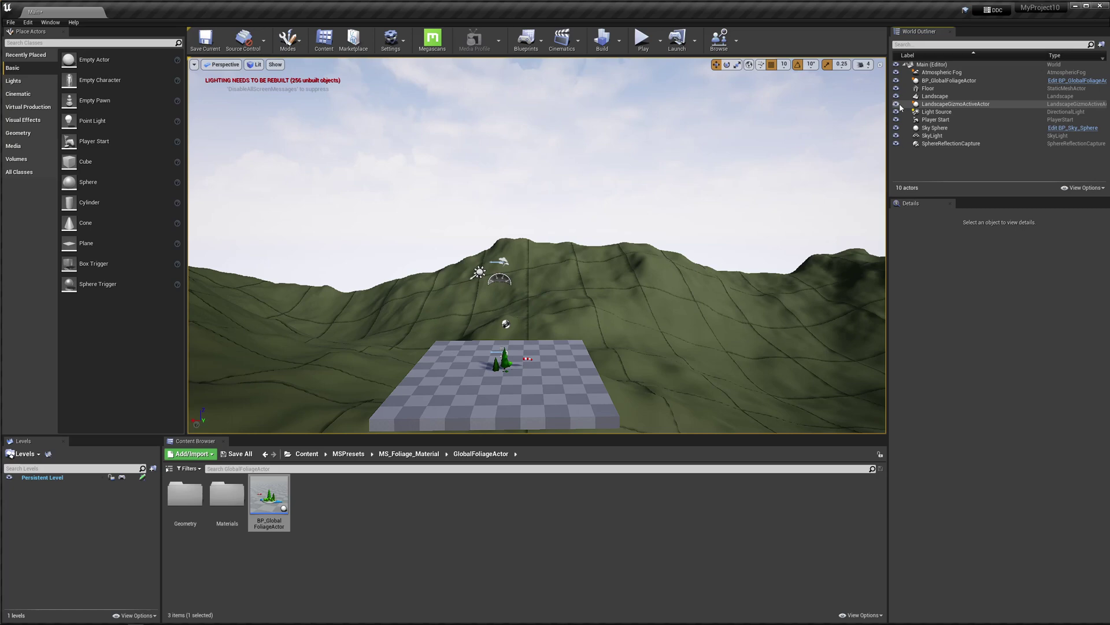
middle_click_drag(586, 238, 594, 247)
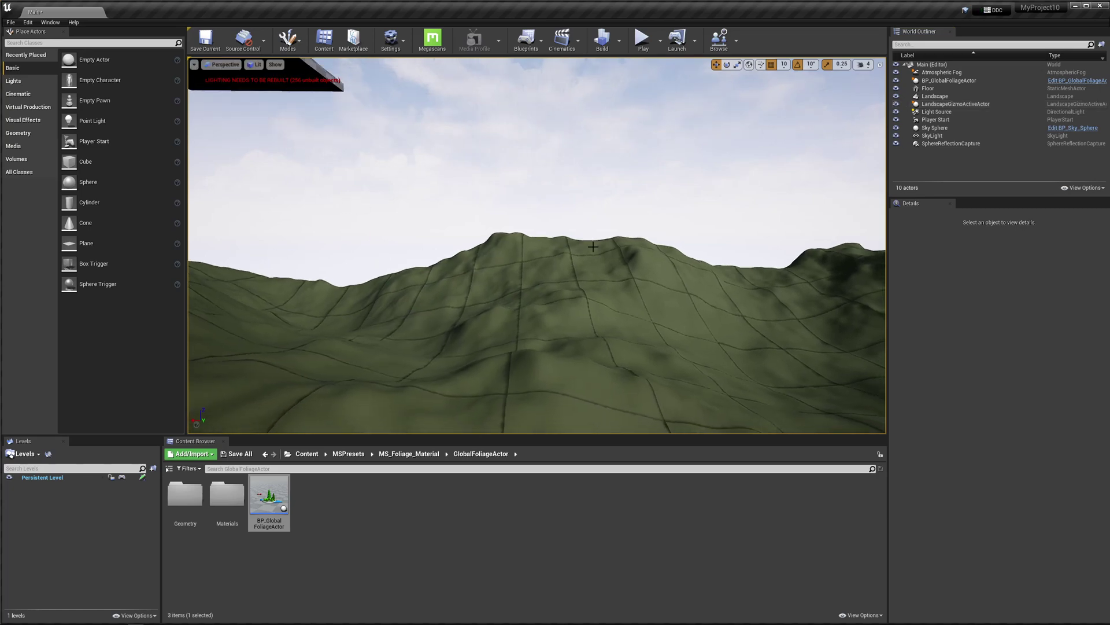
key("w")
right_click_drag(635, 352, 578, 370)
scroll(579, 231, "down", 4)
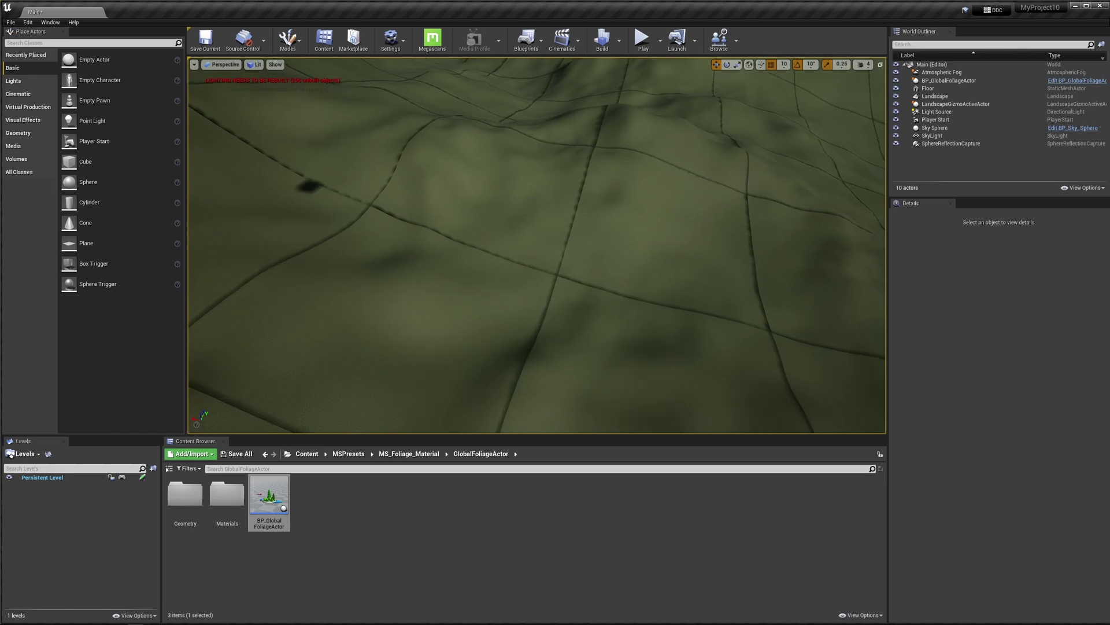
right_click_drag(629, 272, 497, 242)
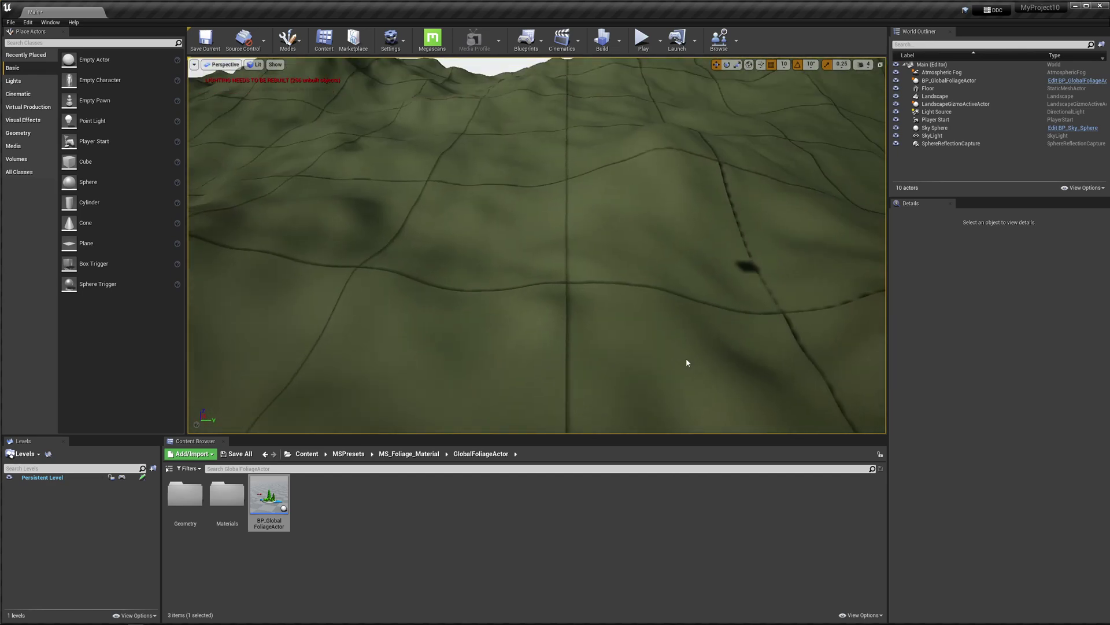
scroll(596, 301, "down", 2)
right_click_drag(596, 301, 597, 307)
Step: Open the Geometry content folder and switch the editor to Foliage mode
double_click(185, 495)
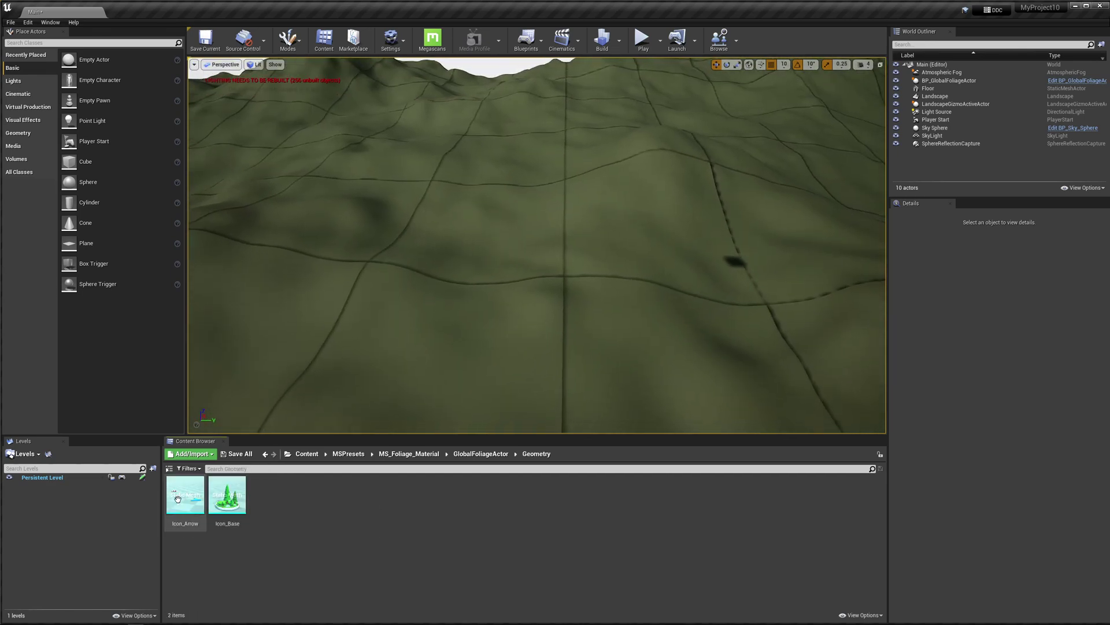
left_click(288, 39)
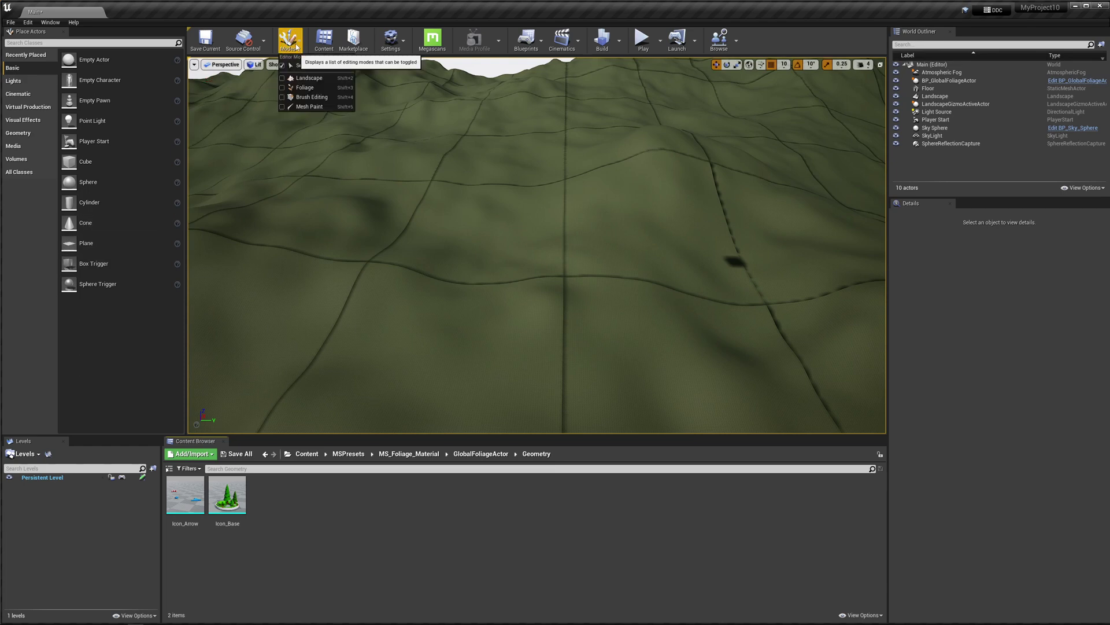
left_click(347, 88)
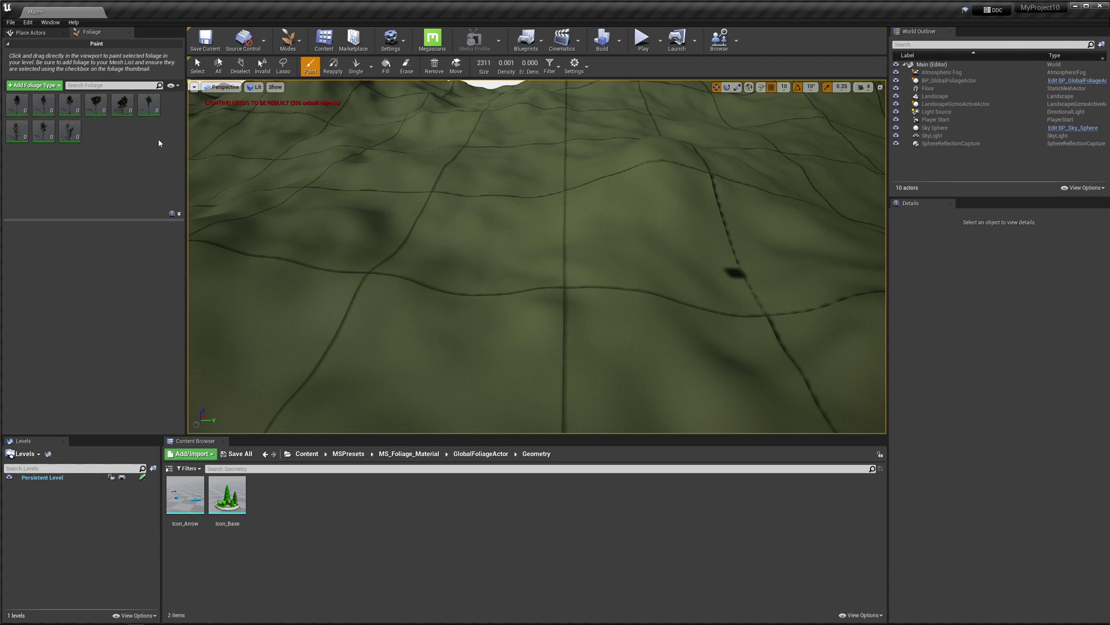
Step: Enable all nine Black Alder foliage types for painting and set the brush size to 8192
left_click(18, 98)
key("ctrl+a")
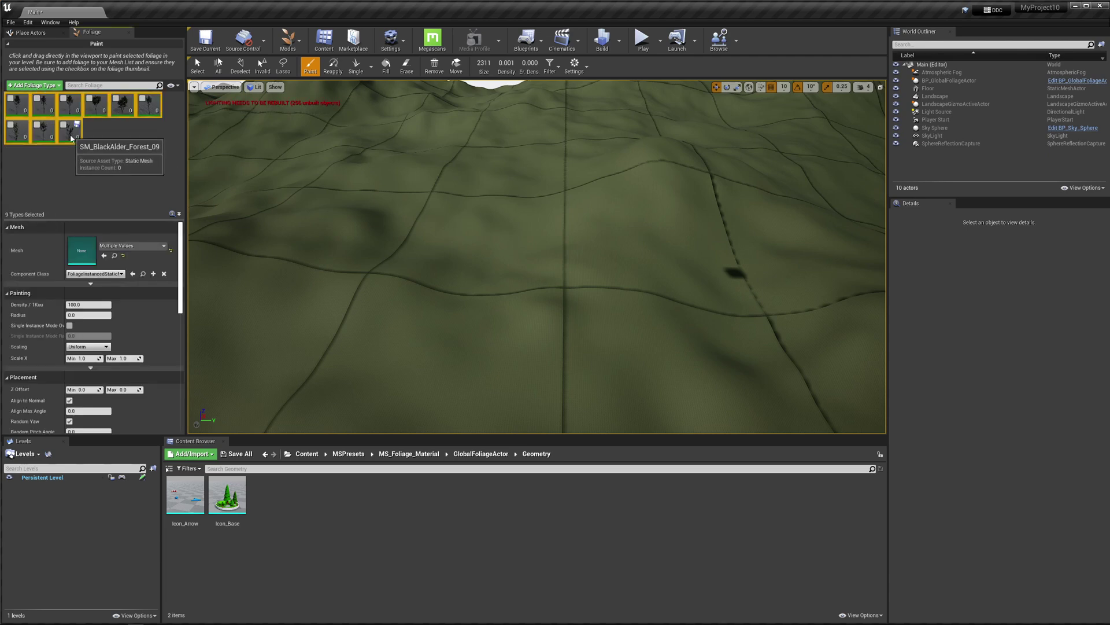
left_click(60, 179)
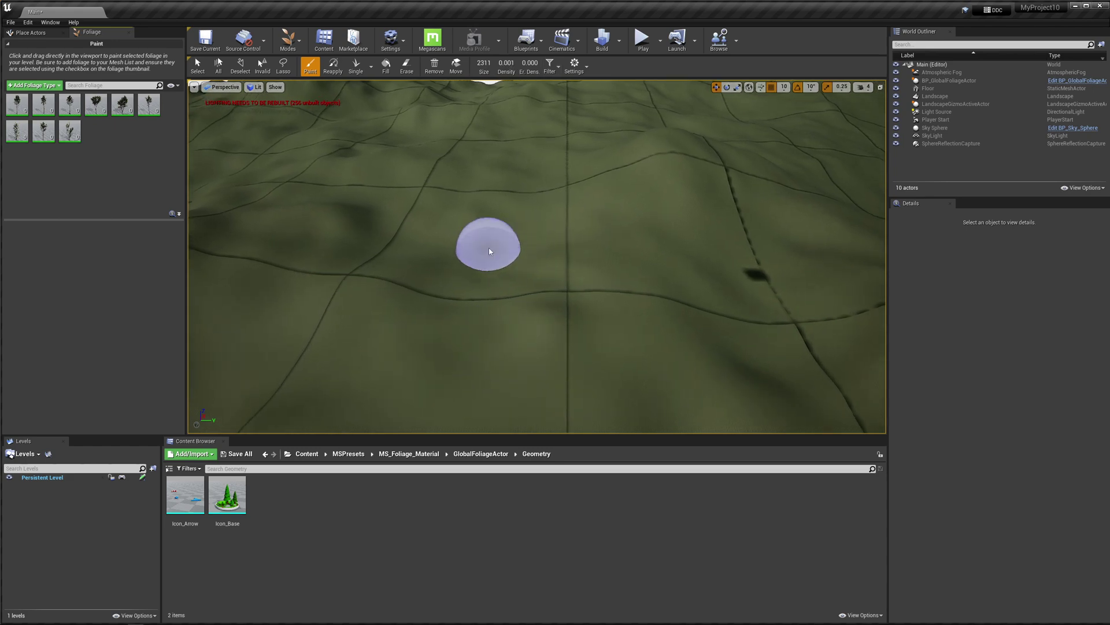
left_click_drag(480, 61, 555, 61)
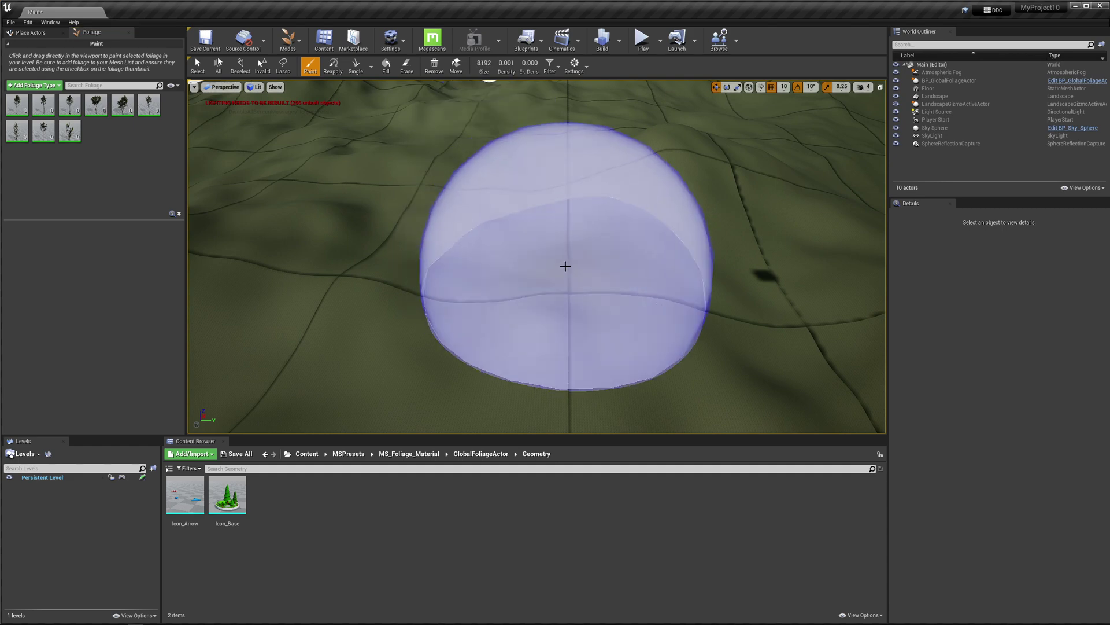
Step: Paint a sparse Black Alder forest across the open terrain and out towards the distant hills
mouse_move(527, 219)
left_mouse_down()
mouse_move(473, 268)
mouse_move(642, 235)
left_mouse_up()
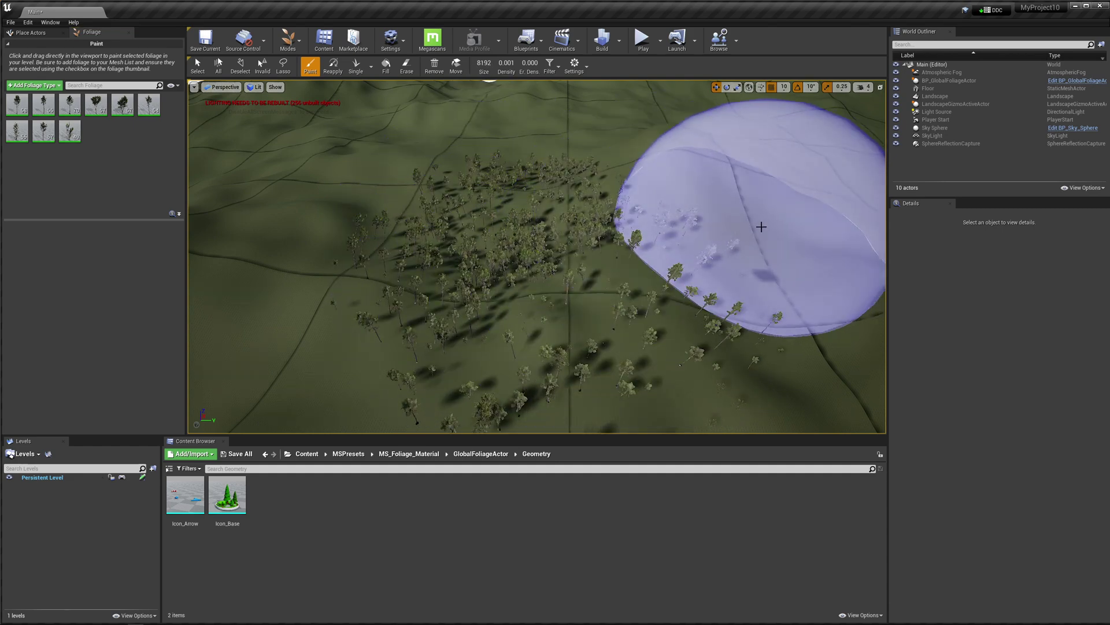
key("ctrl+z")
mouse_move(451, 121)
right_mouse_down()
mouse_move(513, 292)
mouse_move(513, 329)
mouse_move(531, 321)
mouse_move(531, 331)
right_mouse_up()
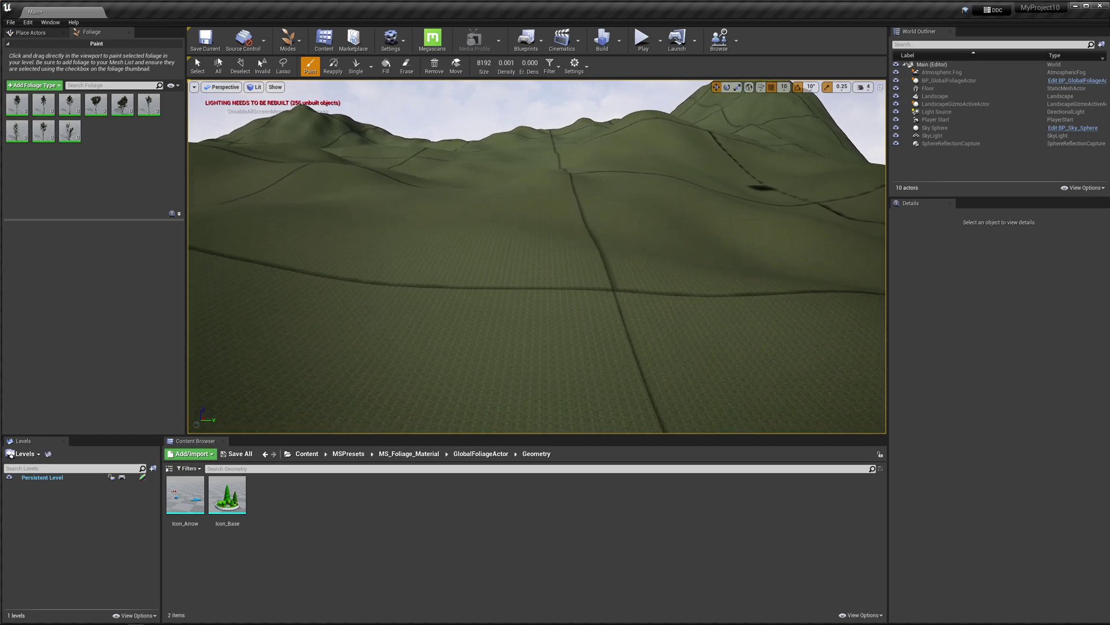
mouse_move(528, 172)
left_mouse_down()
mouse_move(538, 260)
mouse_move(618, 190)
mouse_move(714, 159)
mouse_move(719, 200)
mouse_move(692, 153)
left_mouse_up()
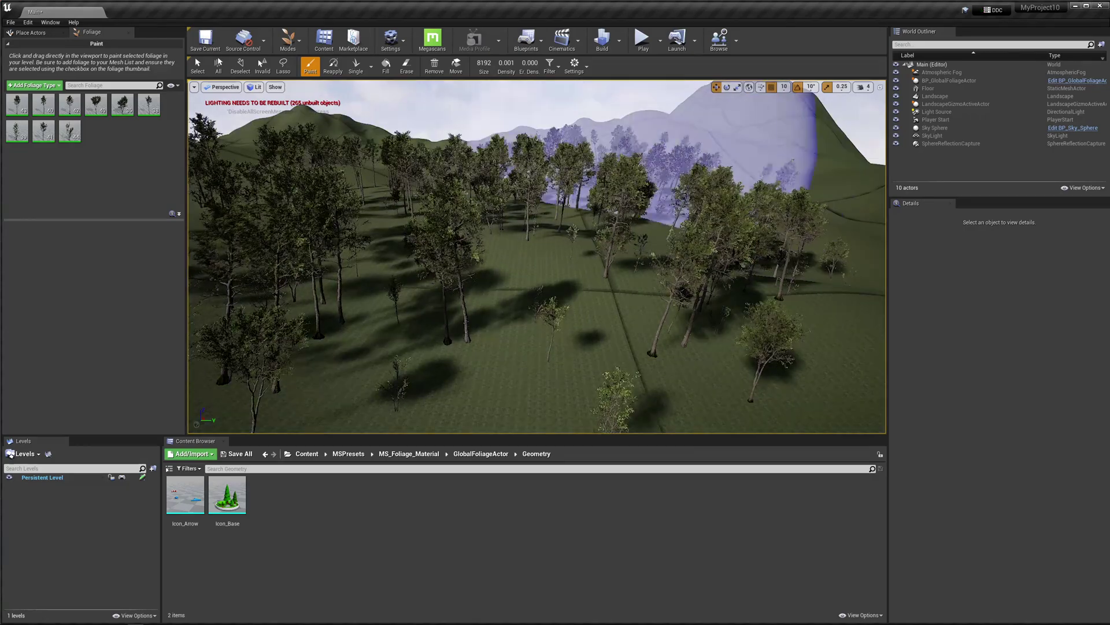
mouse_move(688, 152)
right_mouse_down()
mouse_move(700, 108)
mouse_move(660, 127)
mouse_move(675, 117)
right_mouse_up()
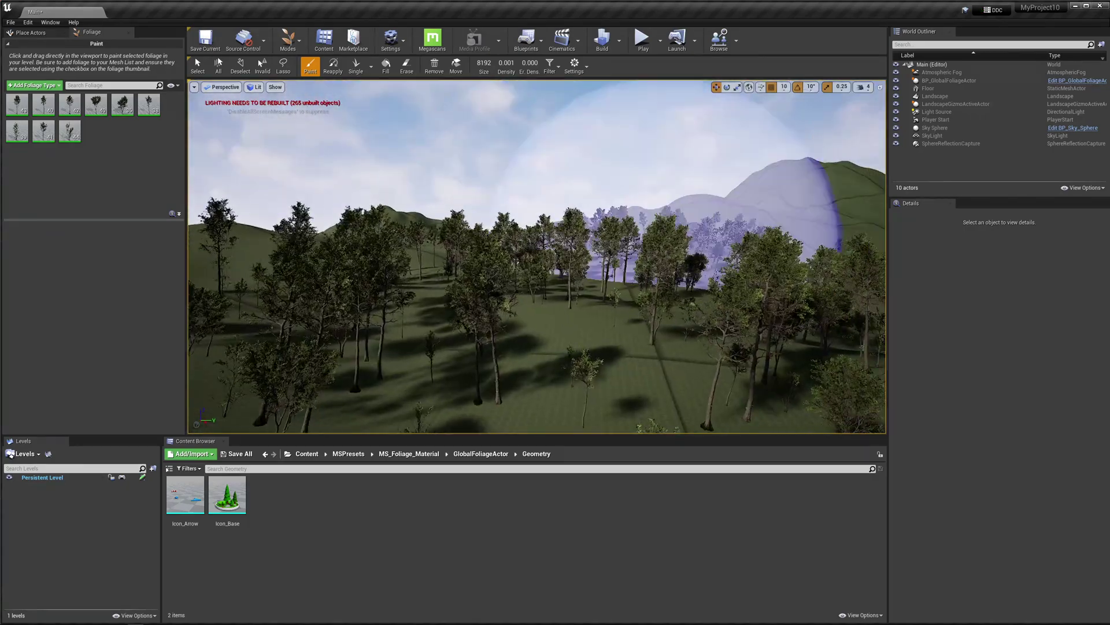
right_click_drag(717, 226, 716, 225)
key("w")
mouse_move(624, 244)
right_mouse_down()
mouse_move(590, 249)
mouse_move(731, 232)
right_mouse_up()
mouse_move(708, 206)
left_mouse_down()
mouse_move(780, 176)
mouse_move(769, 203)
left_mouse_up()
mouse_move(321, 268)
left_mouse_down()
mouse_move(356, 246)
mouse_move(694, 335)
mouse_move(347, 315)
left_mouse_up()
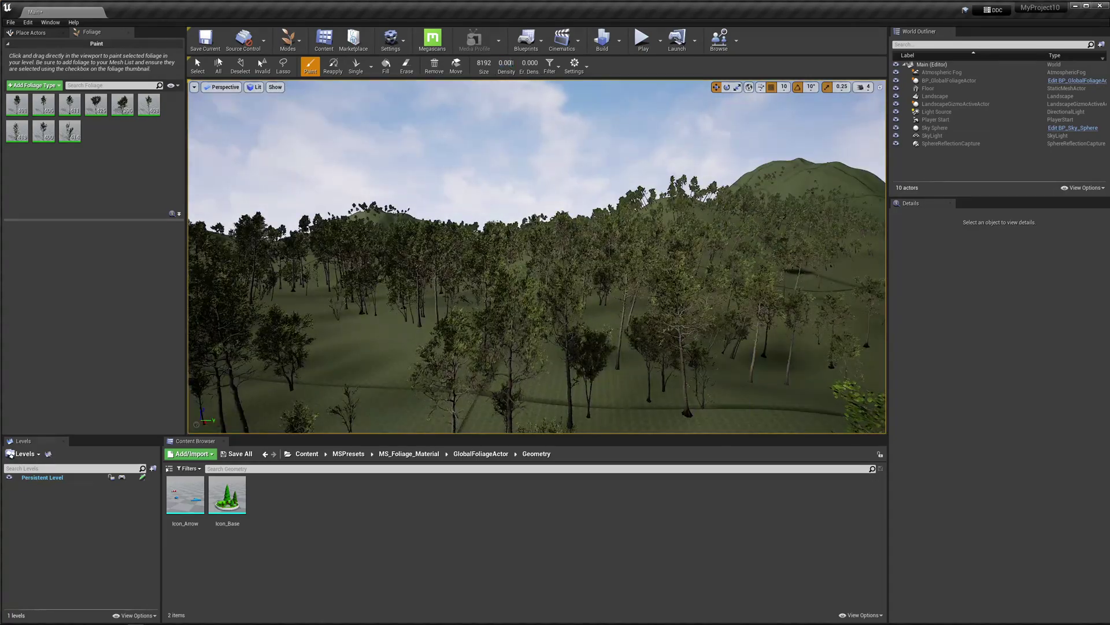
Step: Set the foliage paint density to 0.01 and paint denser Black Alder trees up the slope towards the mountain peak
key("BackSpace")
mouse_move(555, 271)
left_mouse_down()
mouse_move(653, 289)
mouse_move(605, 137)
left_mouse_up()
right_click_drag(740, 217, 760, 302)
left_click(671, 216)
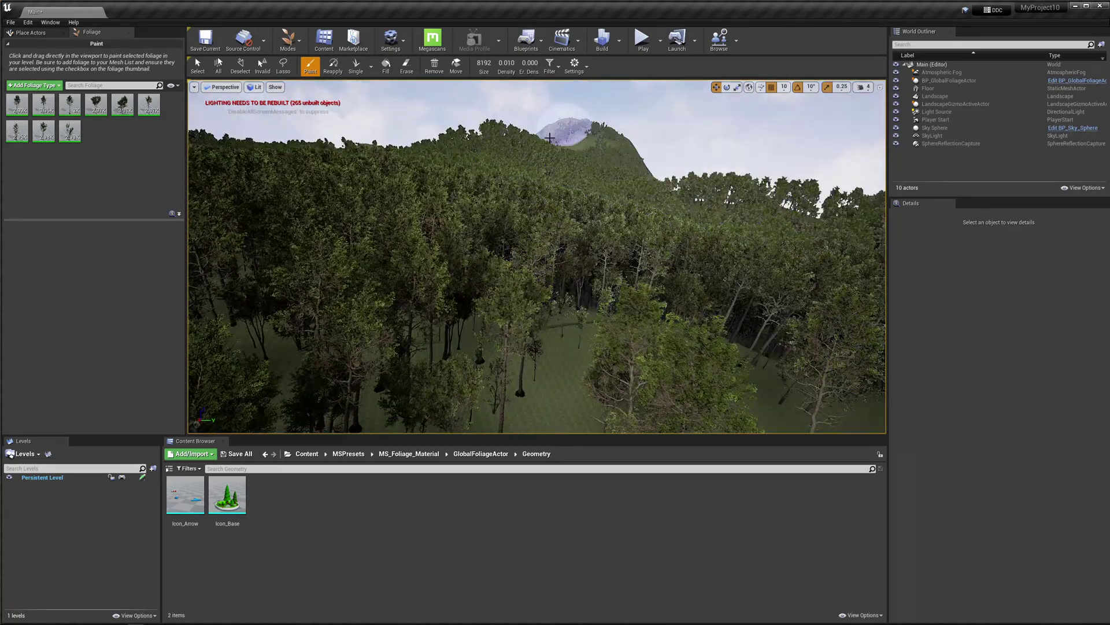
Step: Fill the bare foreground clearing and the remaining distant hills and ridges with dense Black Alder trees
right_click_drag(607, 191, 509, 193)
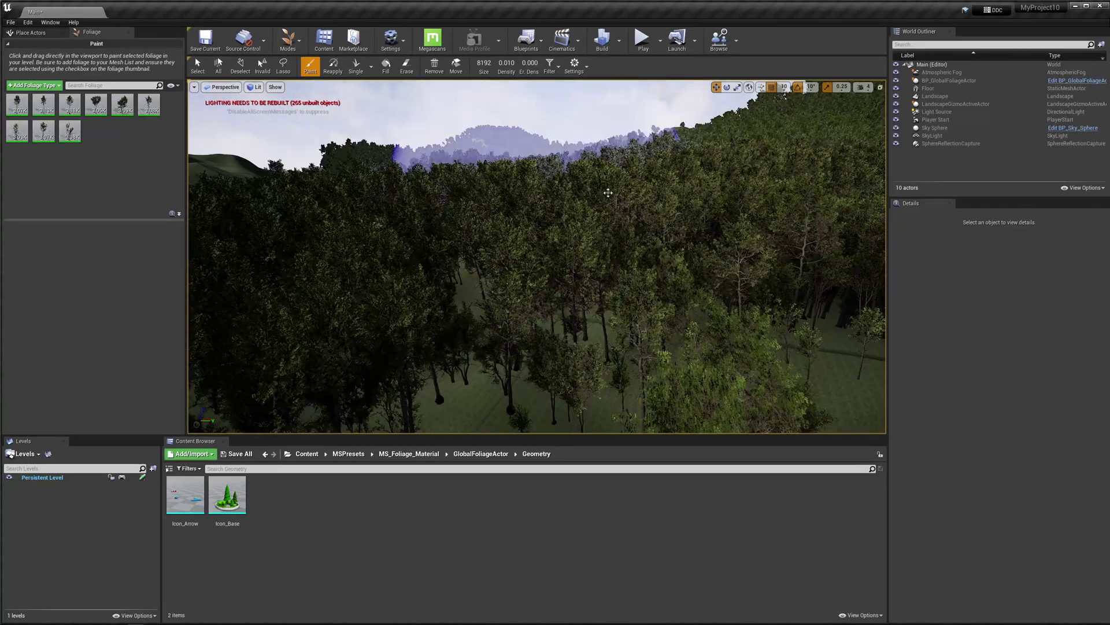
right_click_drag(485, 277, 485, 278)
key("w")
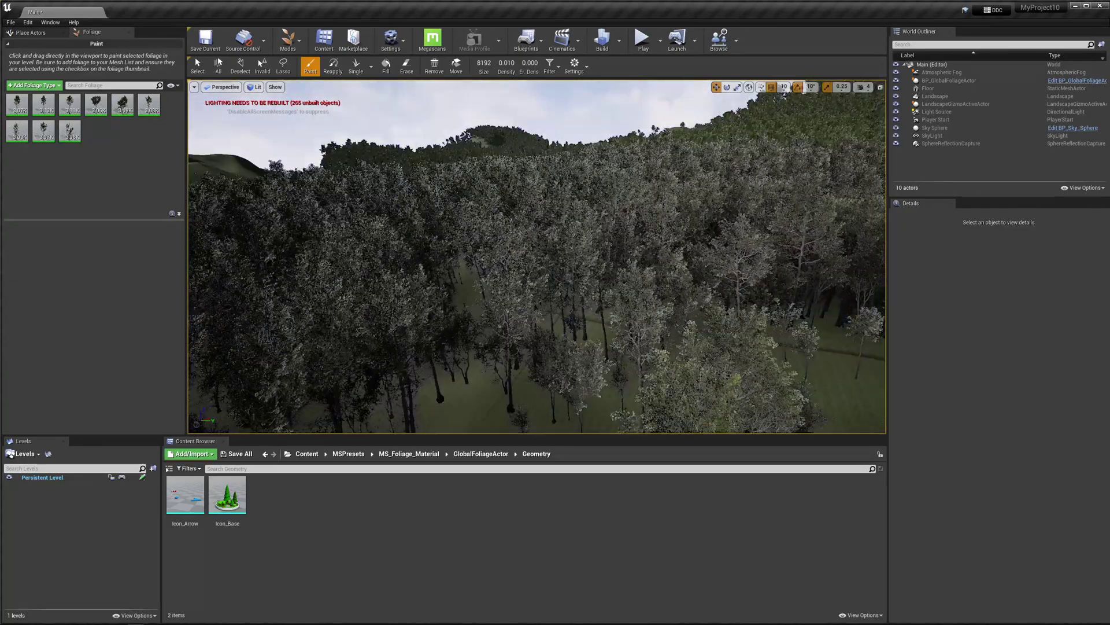
key("s")
right_click_drag(594, 345, 594, 346)
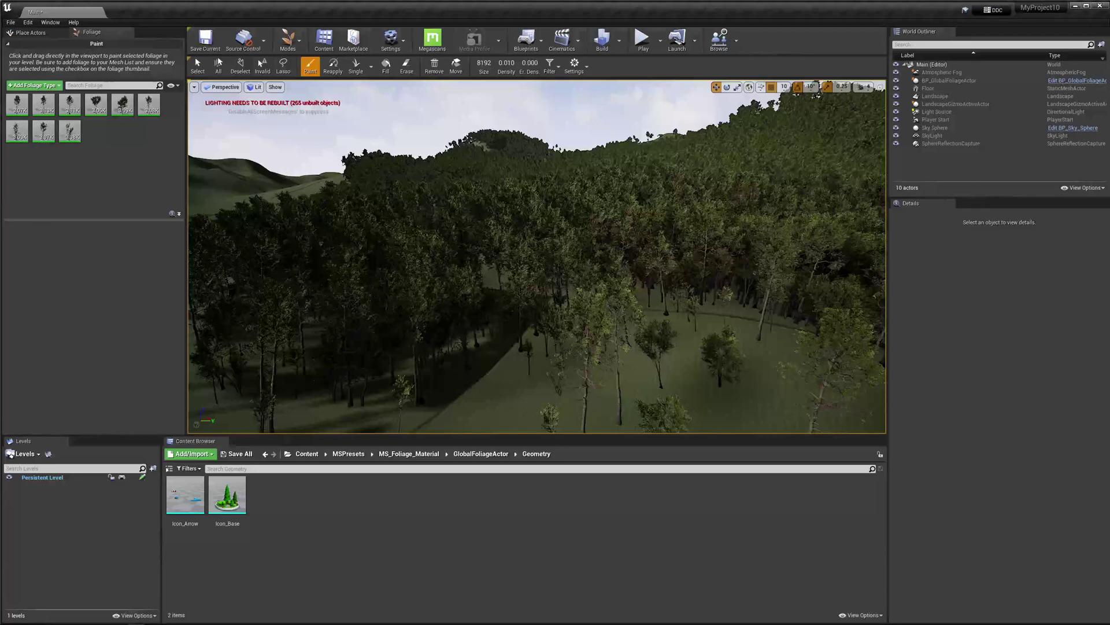
left_click_drag(595, 346, 504, 153)
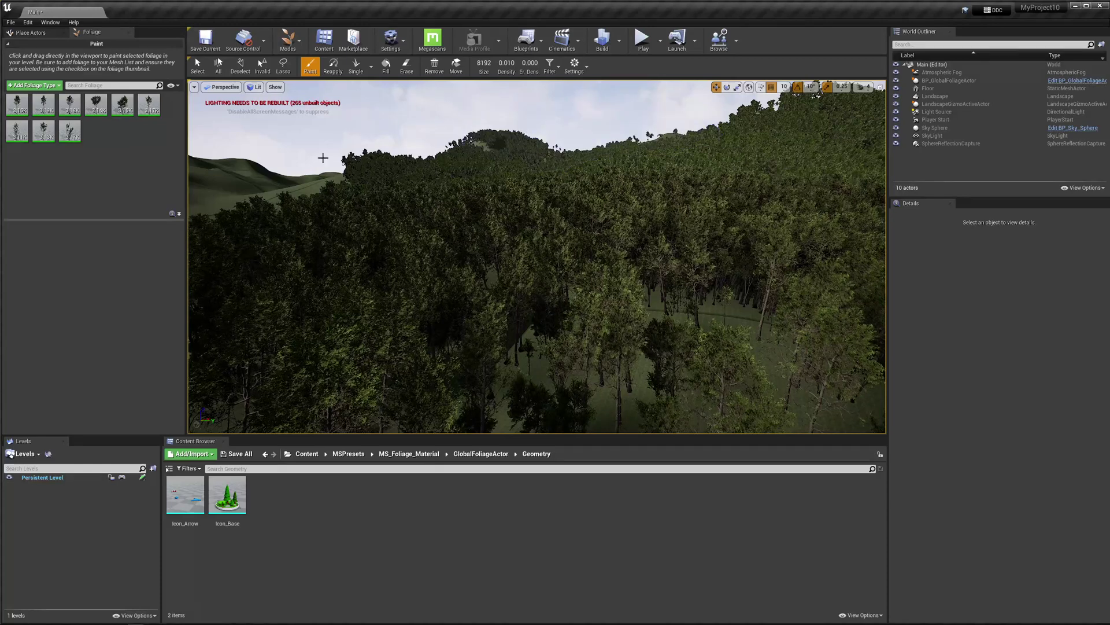
left_click_drag(256, 163, 242, 171)
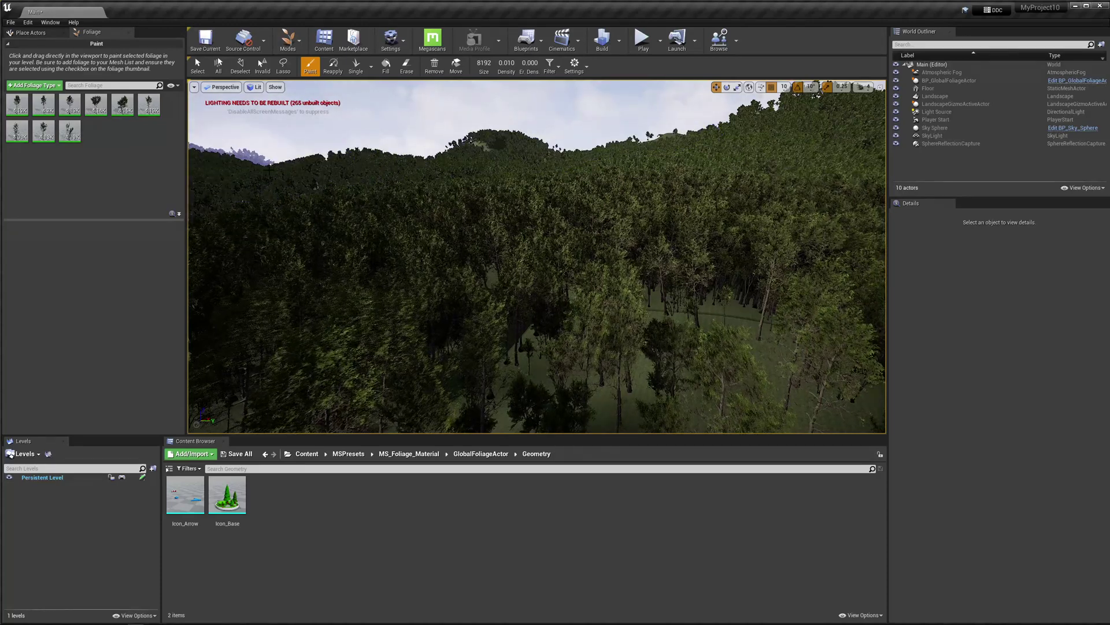
left_click_drag(492, 150, 559, 122)
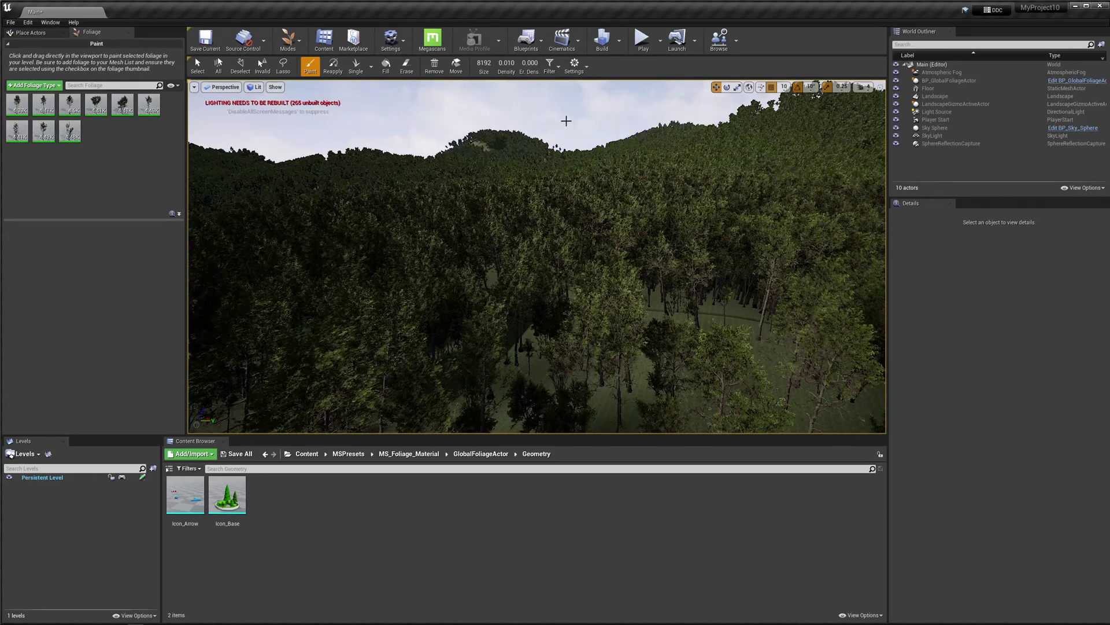